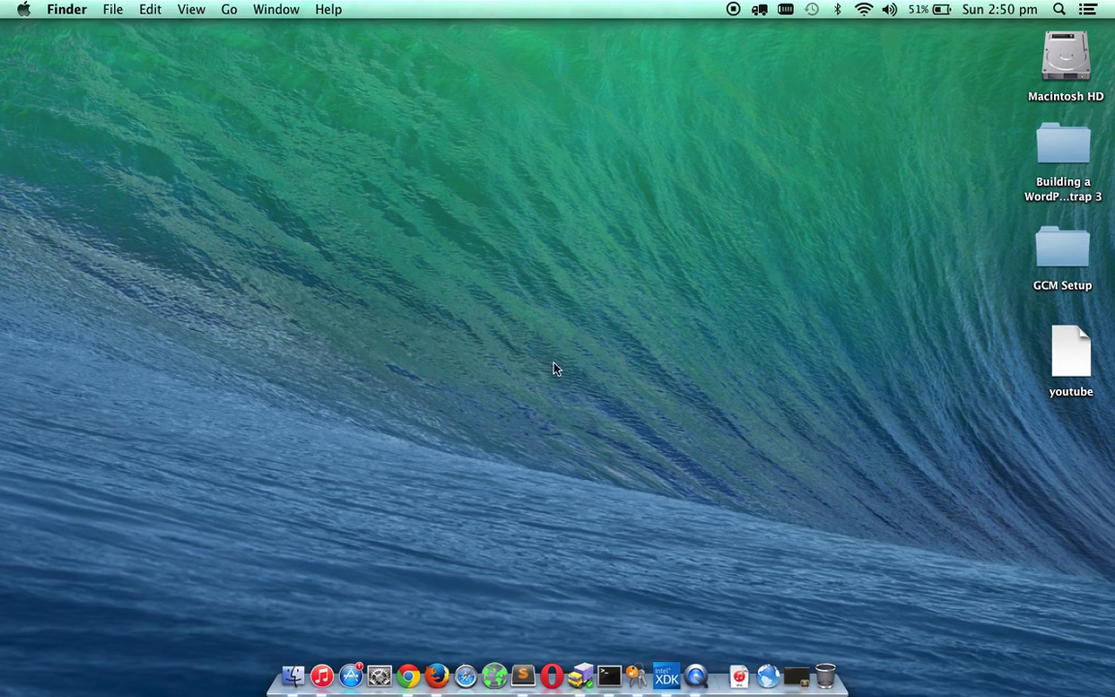
Create a certificate signing request with your e-mail address and save it to the desktop.
click(634, 669)
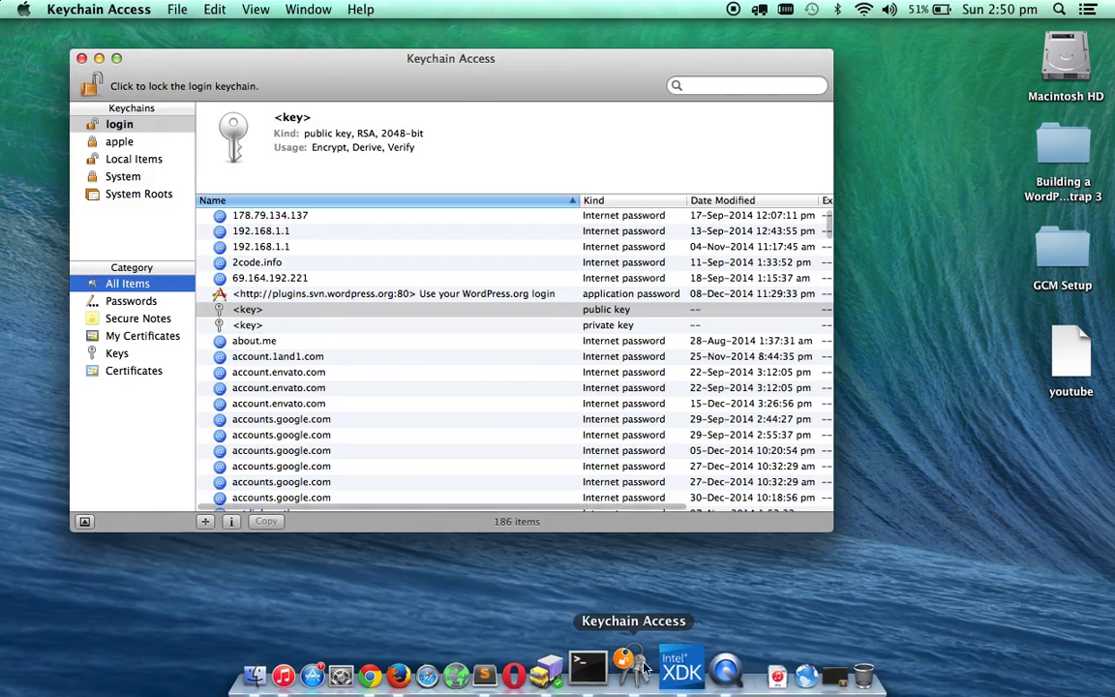
click(126, 120)
click(124, 8)
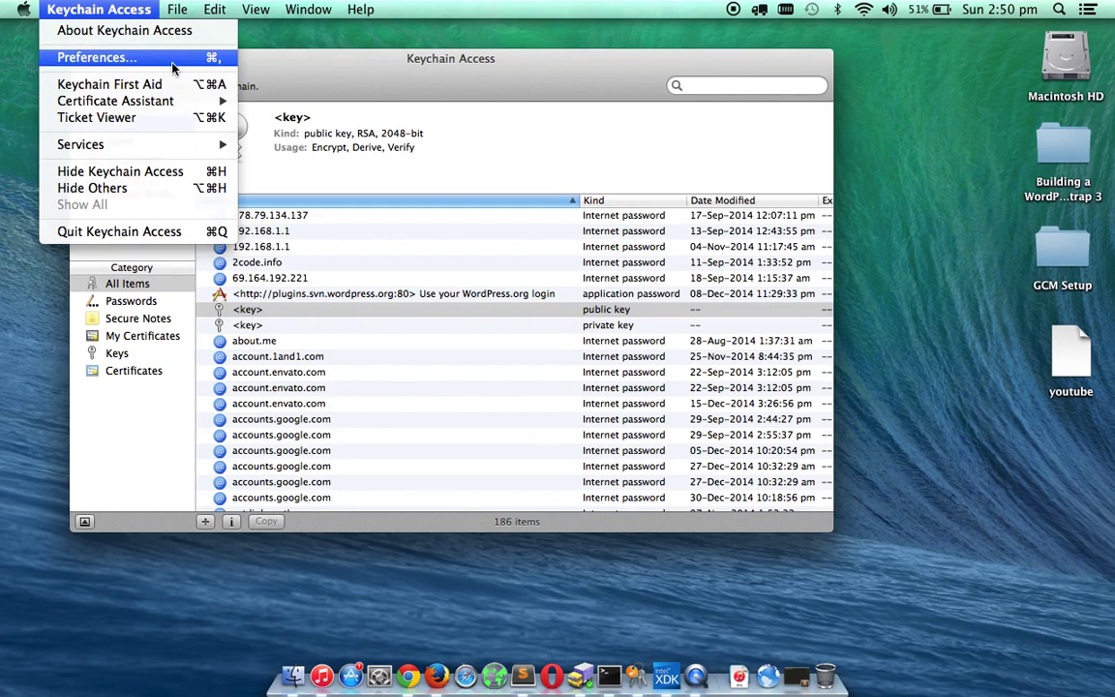
mouse_move(173, 112)
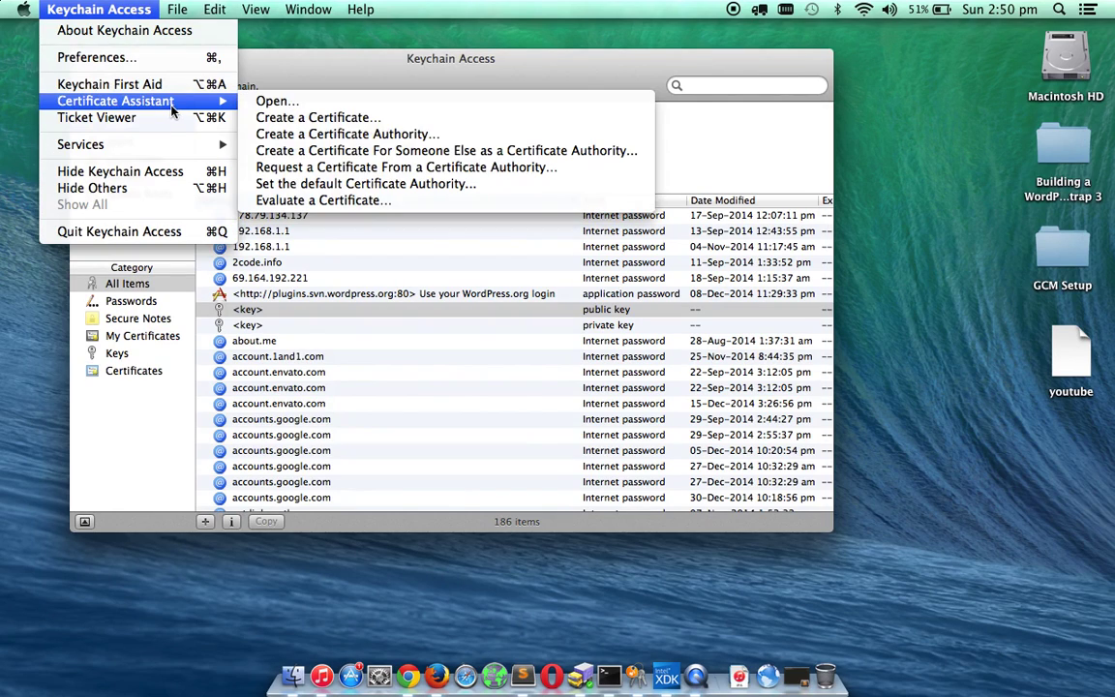
click(283, 171)
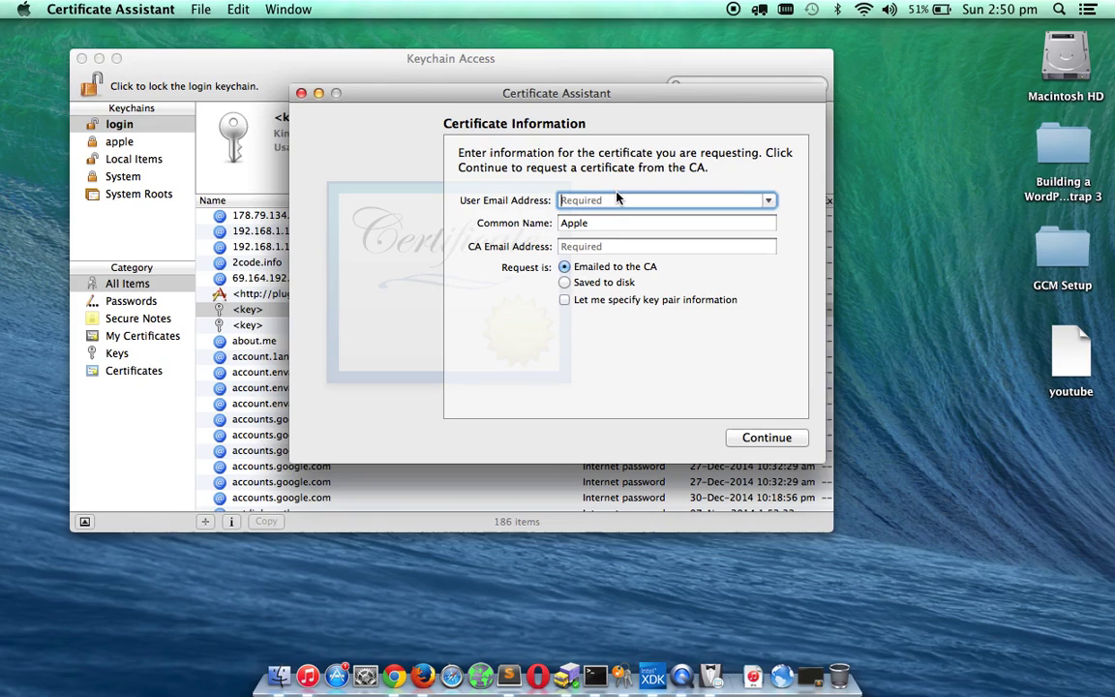
click(571, 282)
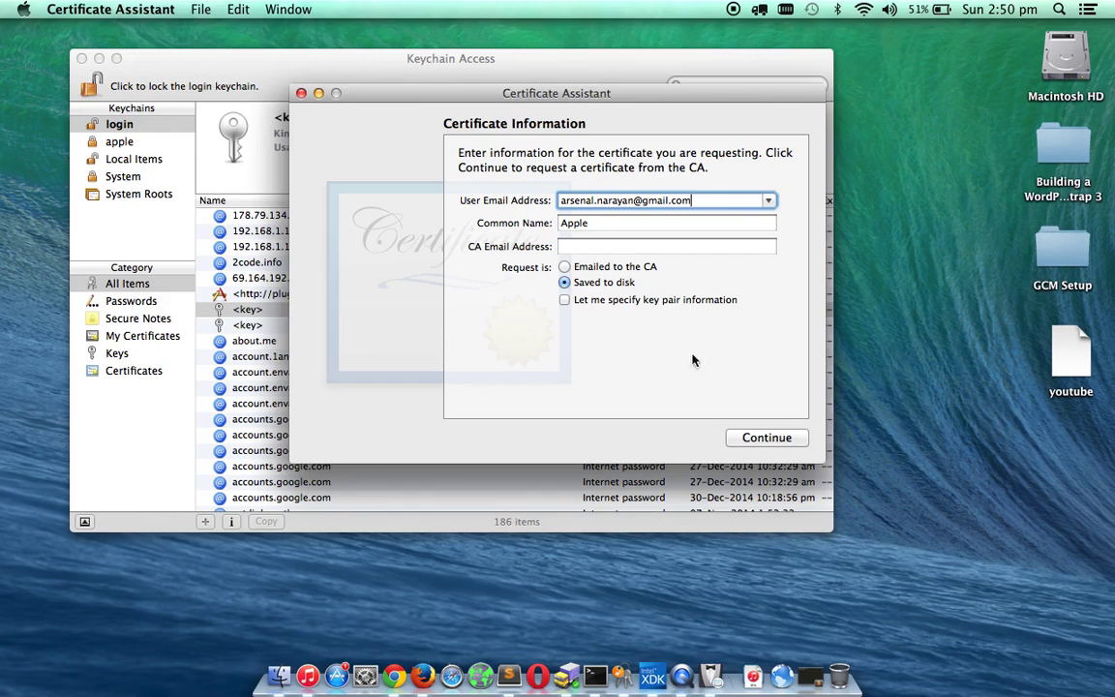
click(766, 437)
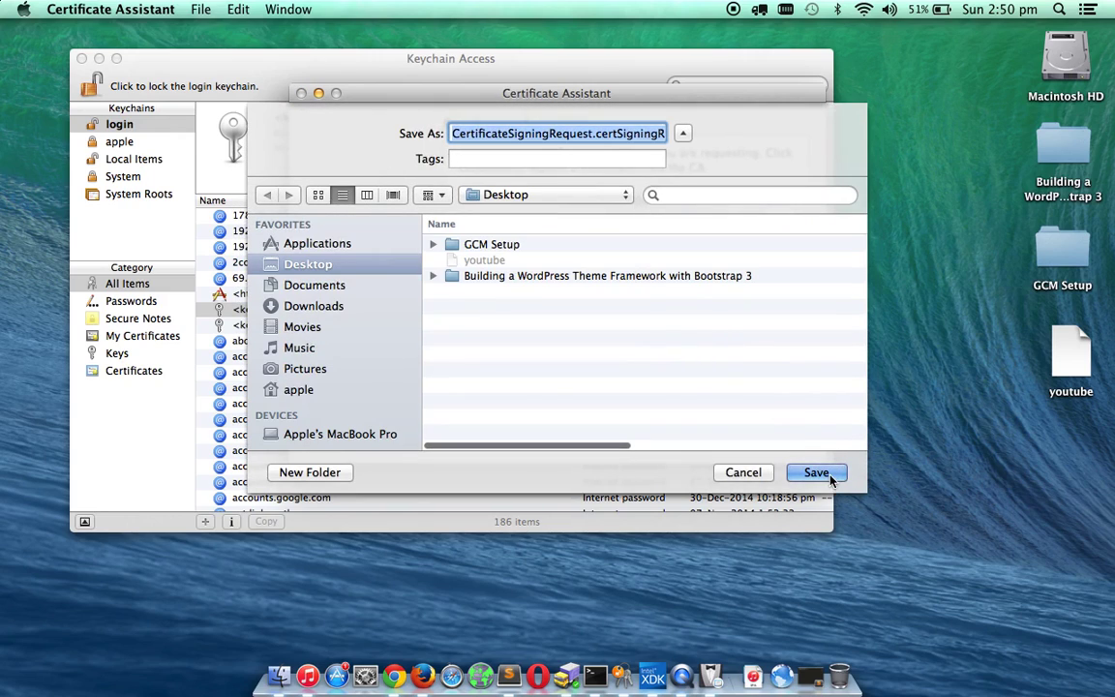
click(818, 472)
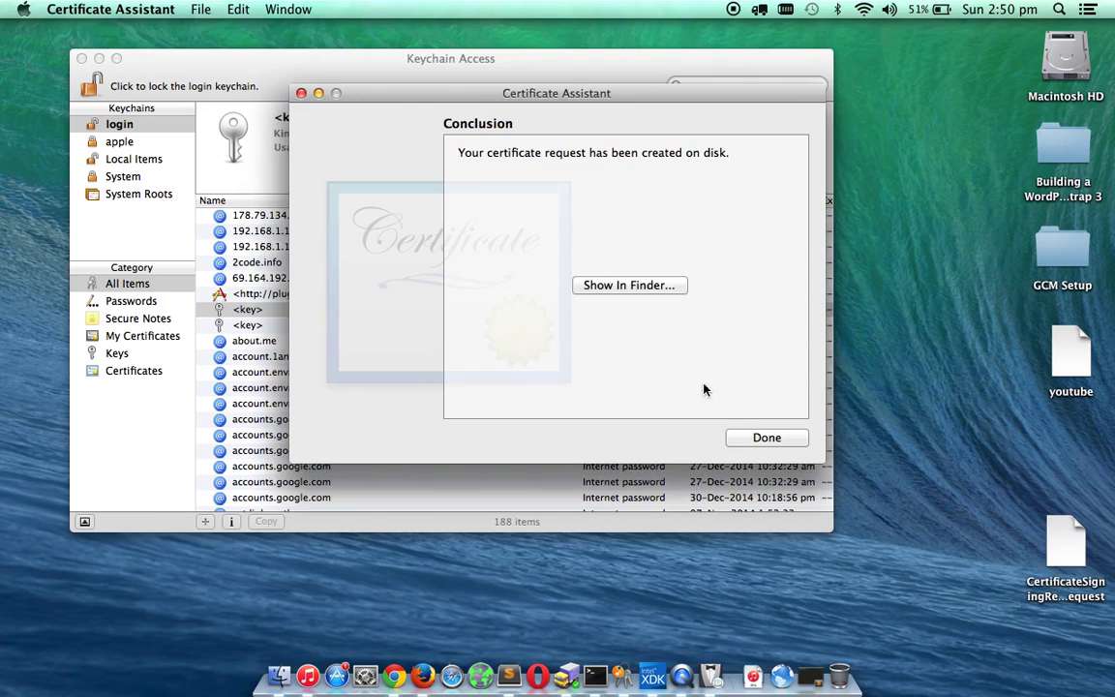
click(766, 437)
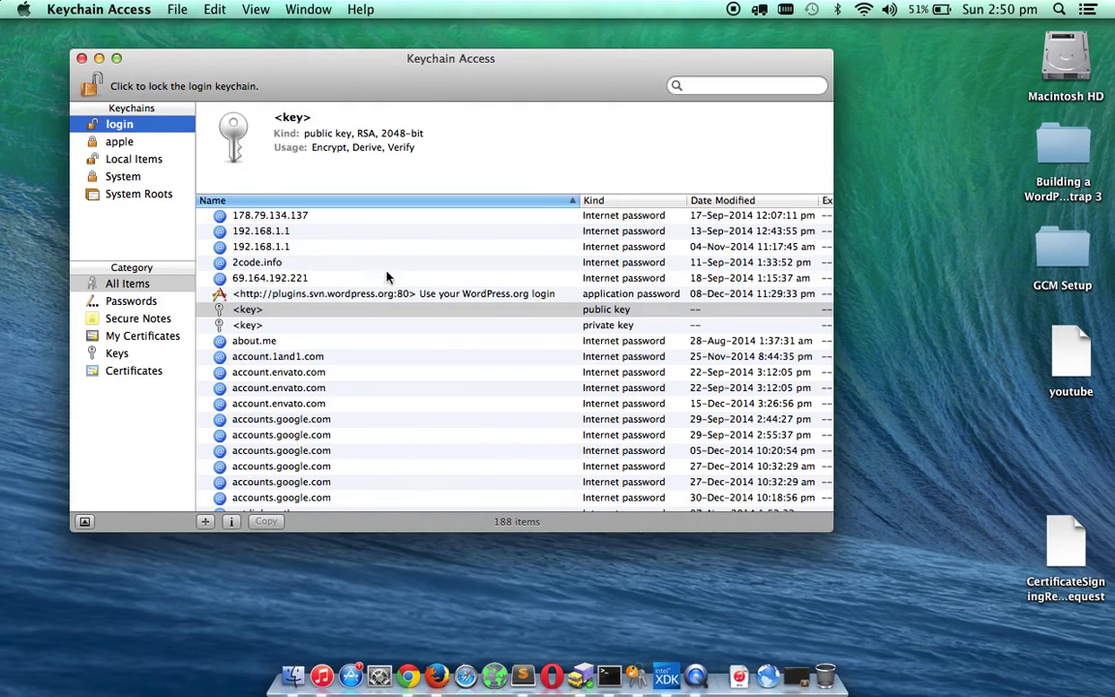
List the keychain's keys and select the new Apple public and private key pair.
click(118, 353)
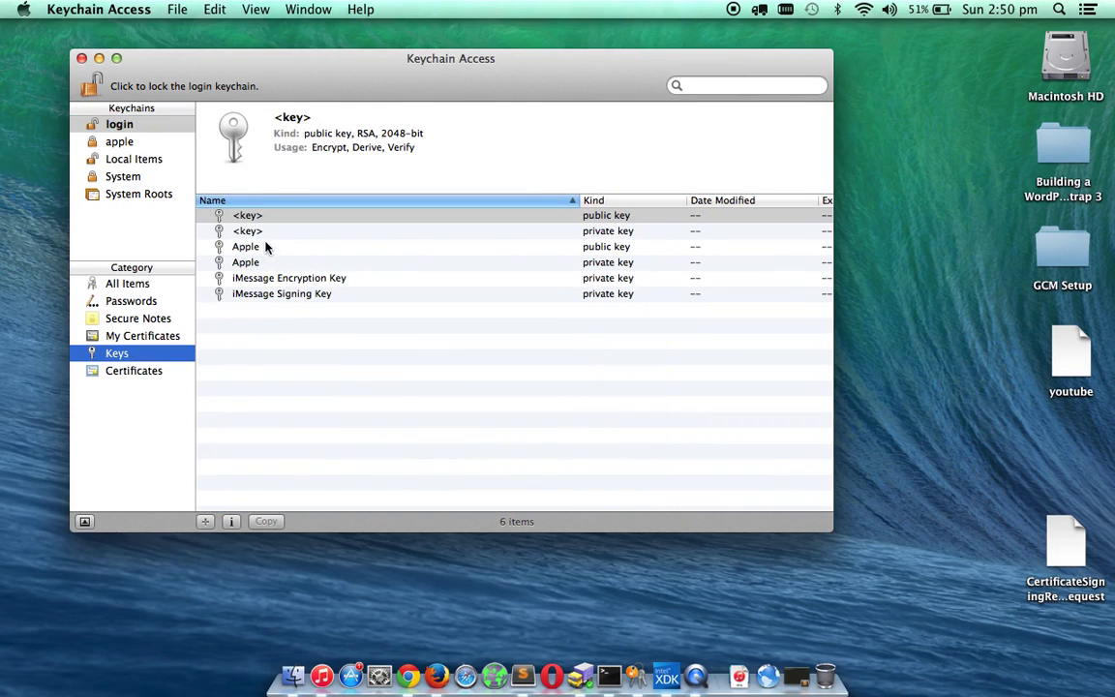
click(295, 246)
shift+click(281, 259)
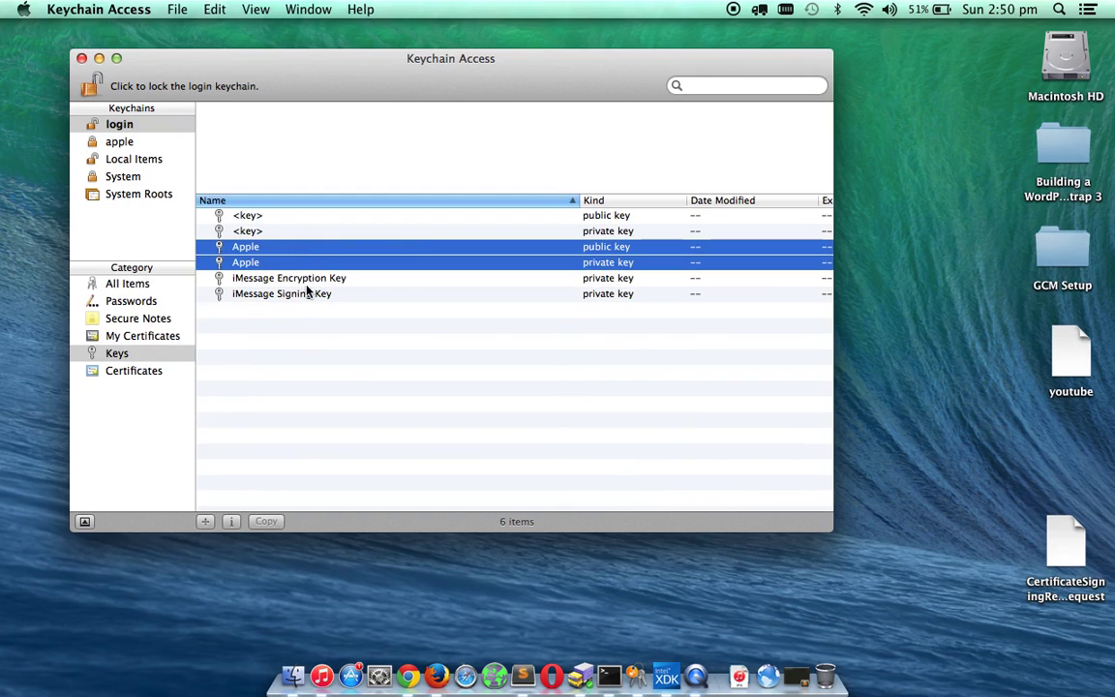
In the browser, start a new iOS certificate of type Apple Push Notification service SSL (Production).
click(328, 371)
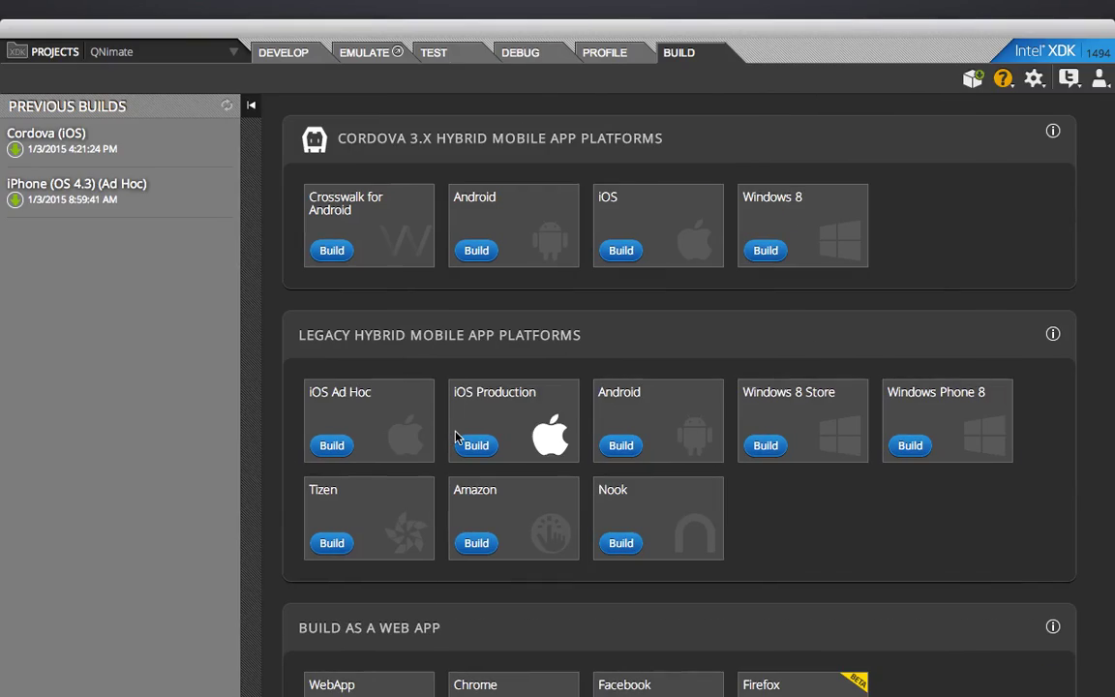
key(ctrl+Right)
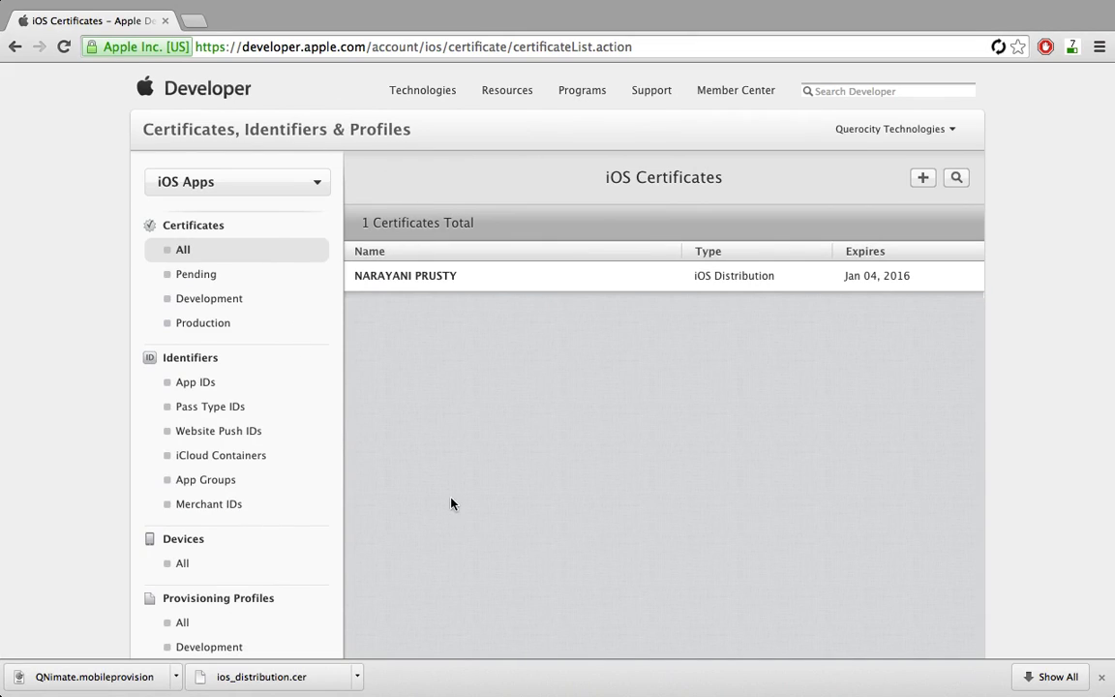
click(918, 180)
scroll(674, 345, down, 5)
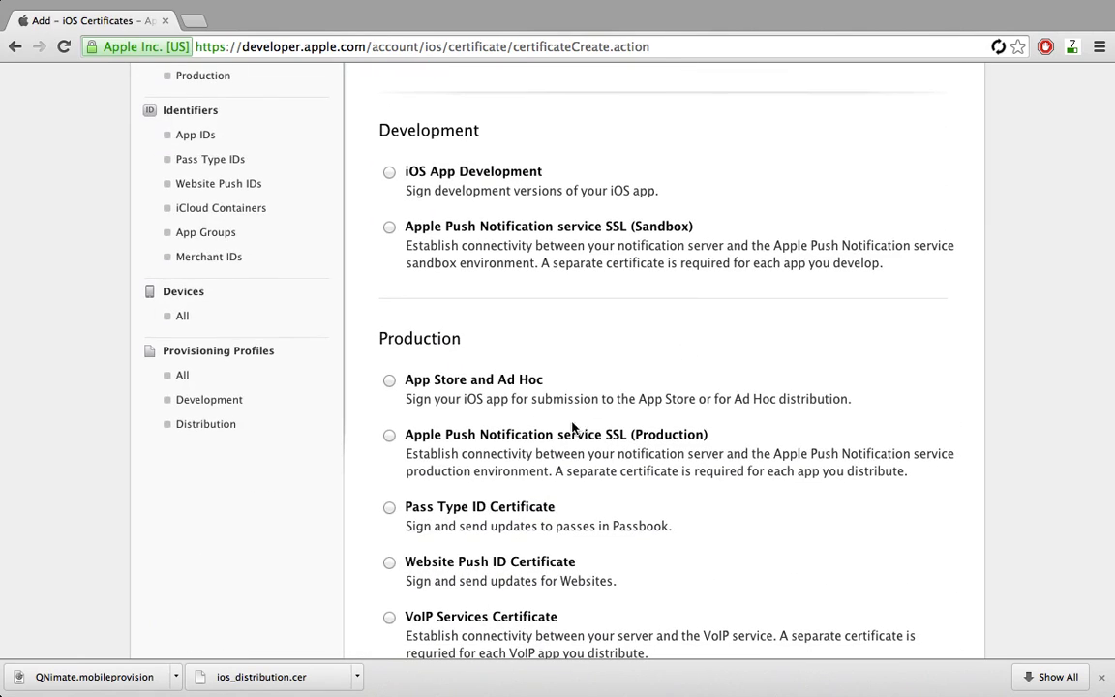
click(571, 435)
scroll(588, 501, down, 6)
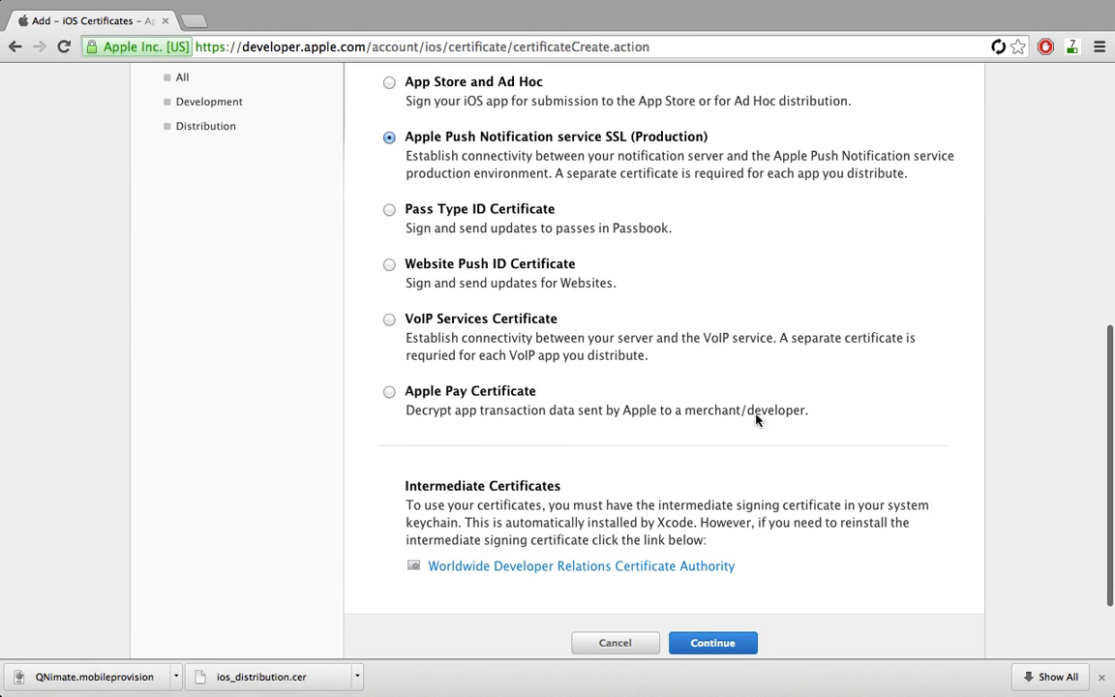
click(713, 643)
Choose the qnimate App ID for the push certificate.
scroll(658, 406, down, 3)
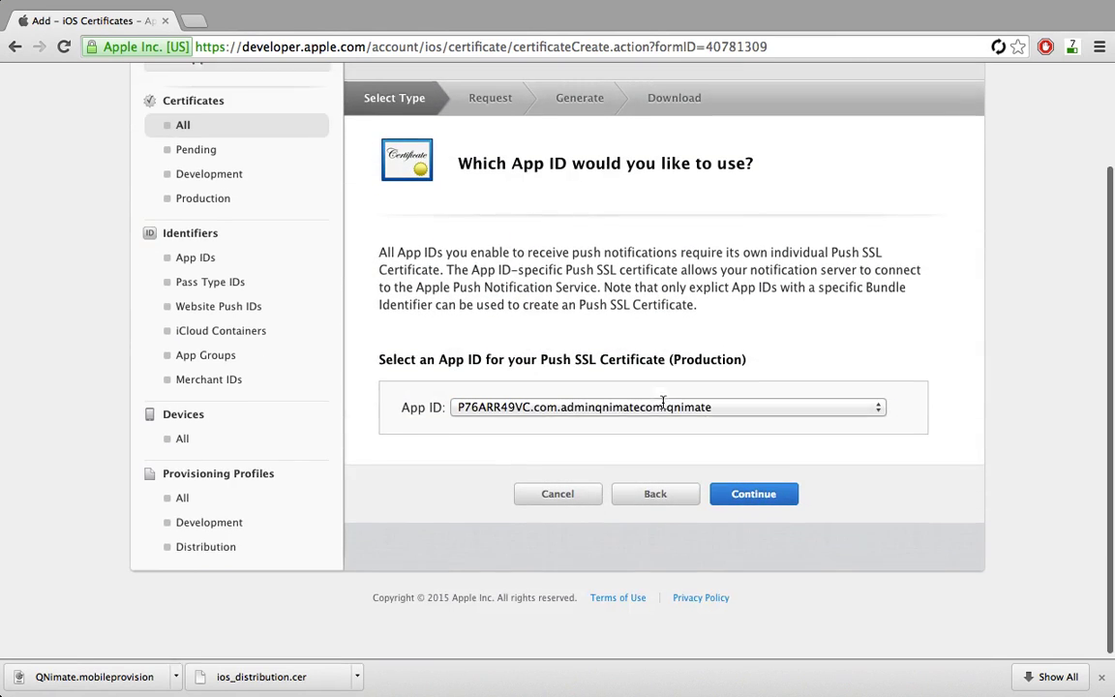
click(740, 495)
click(562, 407)
click(580, 418)
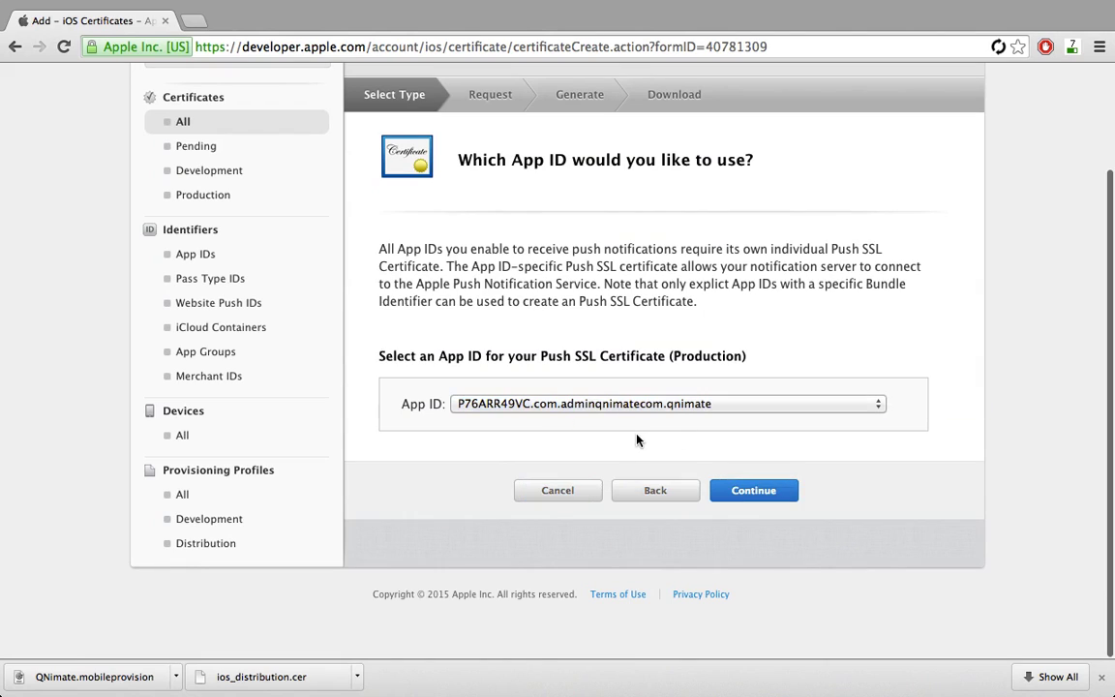
Upload the desktop CertificateSigningRequest file and generate the push certificate.
click(741, 491)
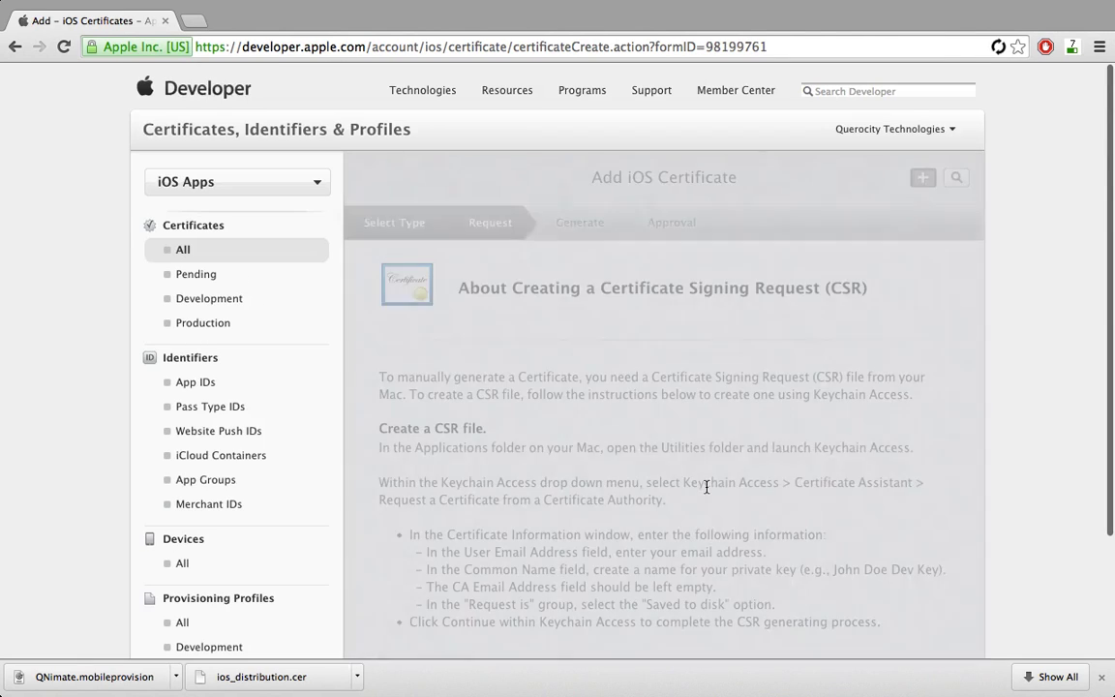
scroll(706, 488, down, 3)
click(747, 540)
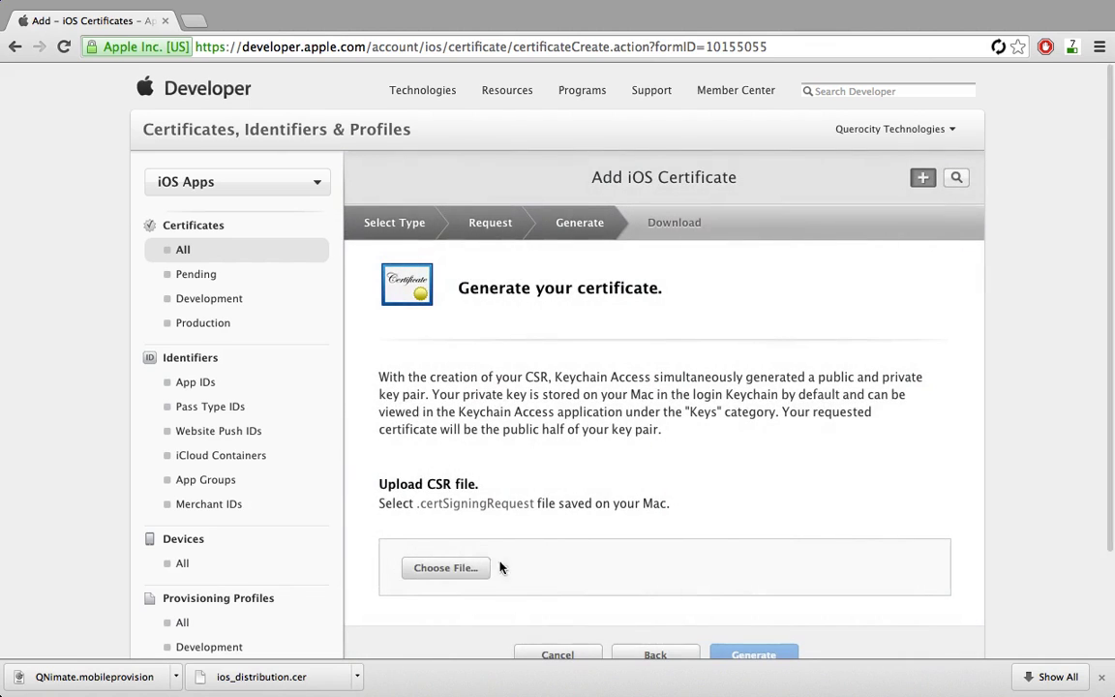
click(478, 569)
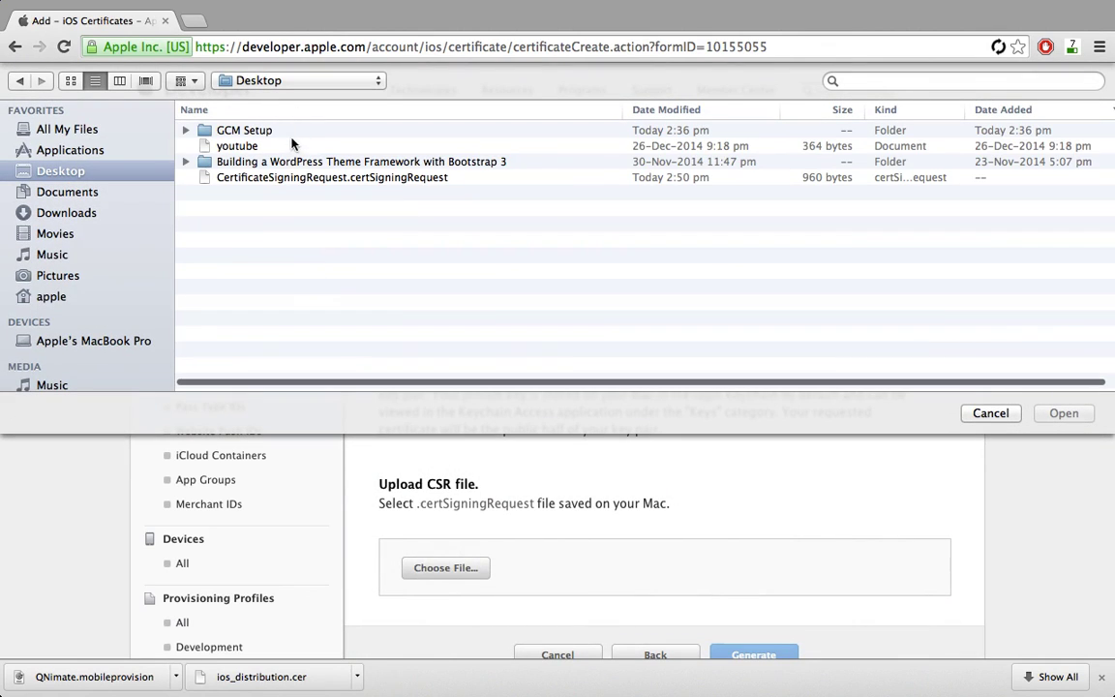
click(312, 179)
double_click(312, 179)
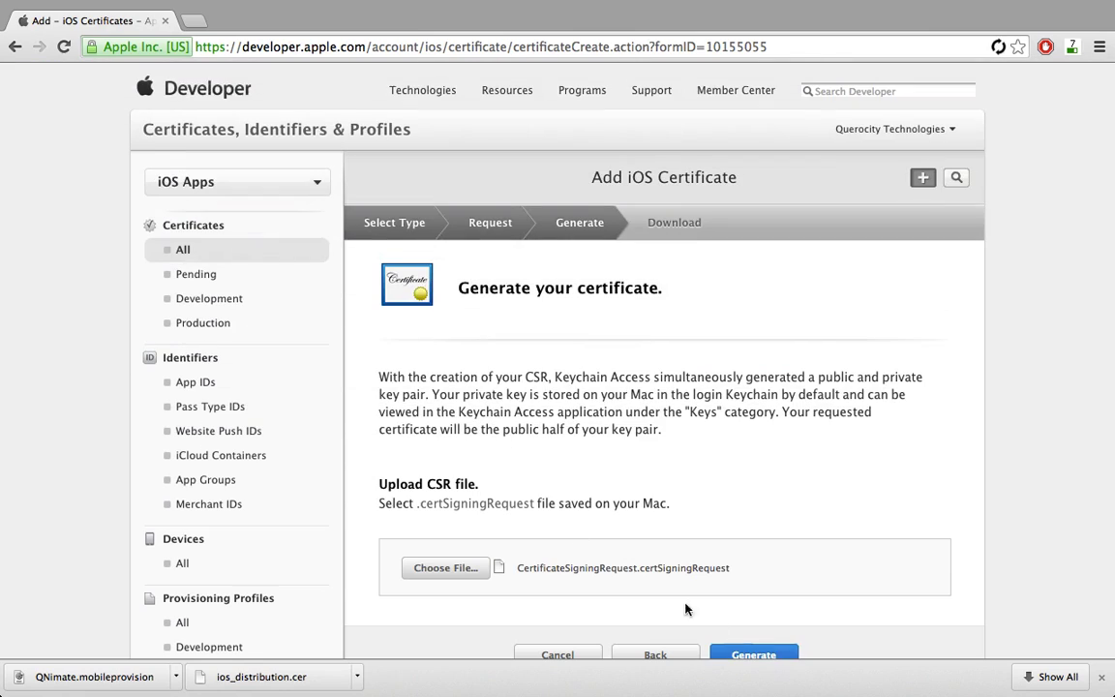
click(754, 654)
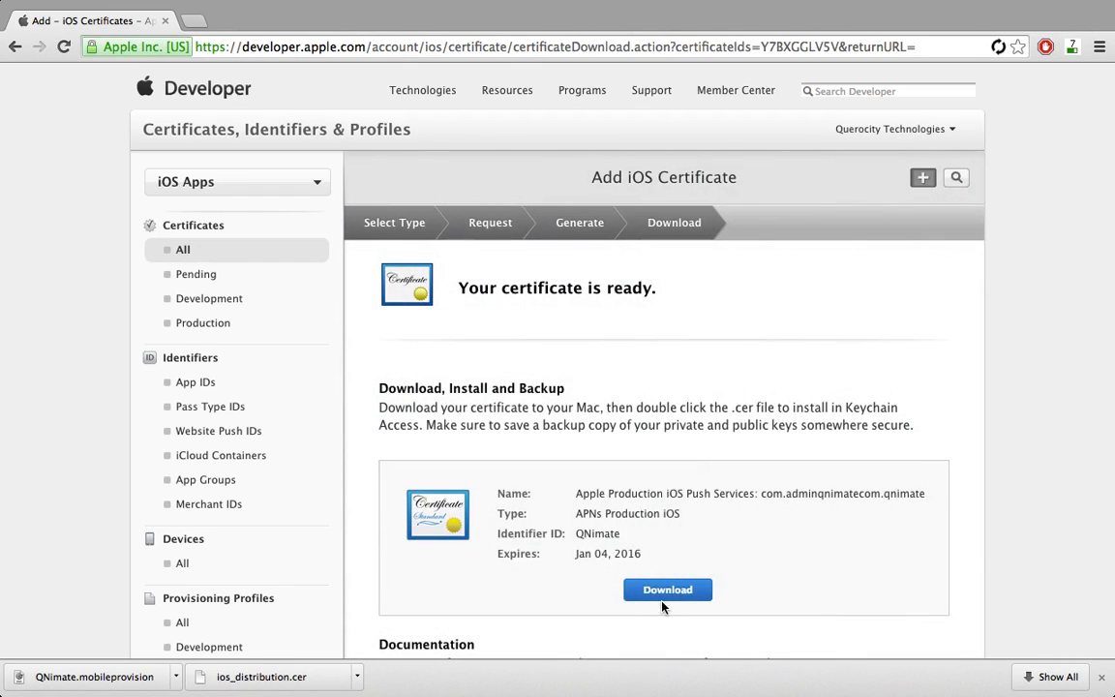
Download aps_production (2).cer and show it in Finder.
click(663, 596)
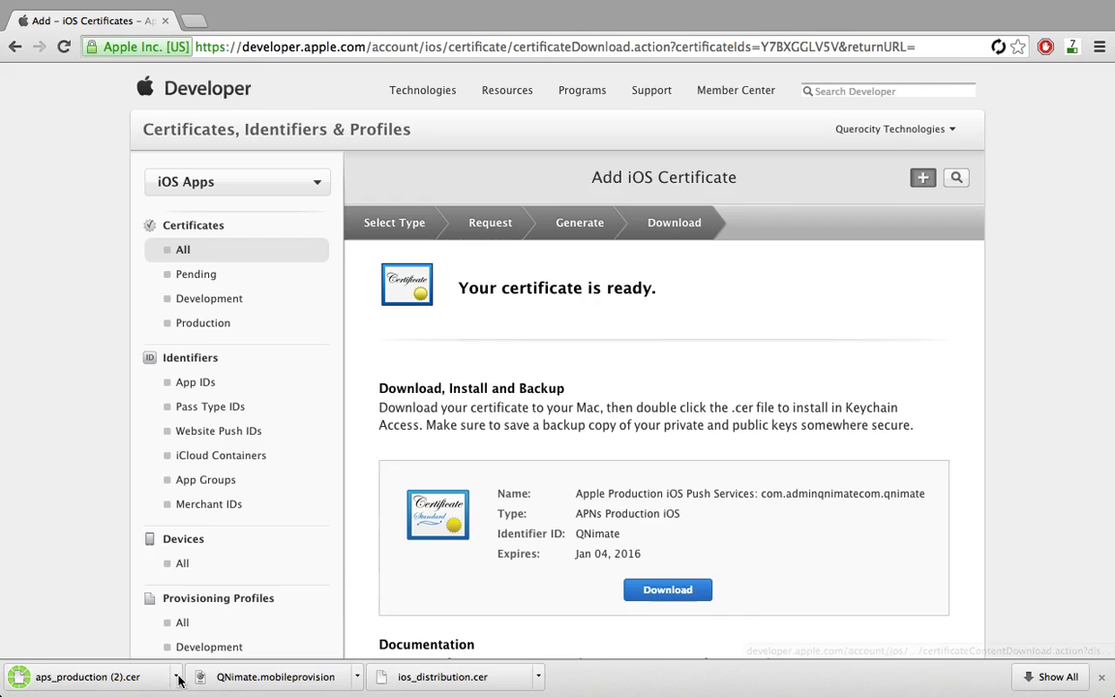
click(176, 676)
click(175, 677)
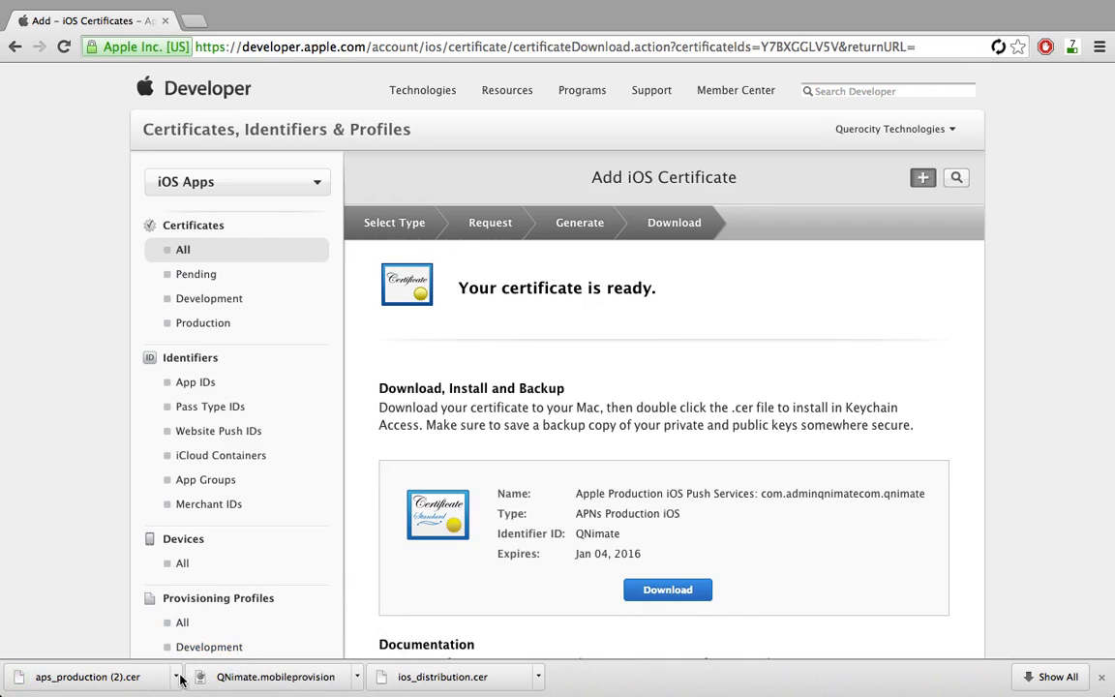
click(175, 677)
click(224, 653)
Move aps_production (2).cer from Downloads to the desktop's right column.
drag(404, 158, 900, 261)
click(234, 89)
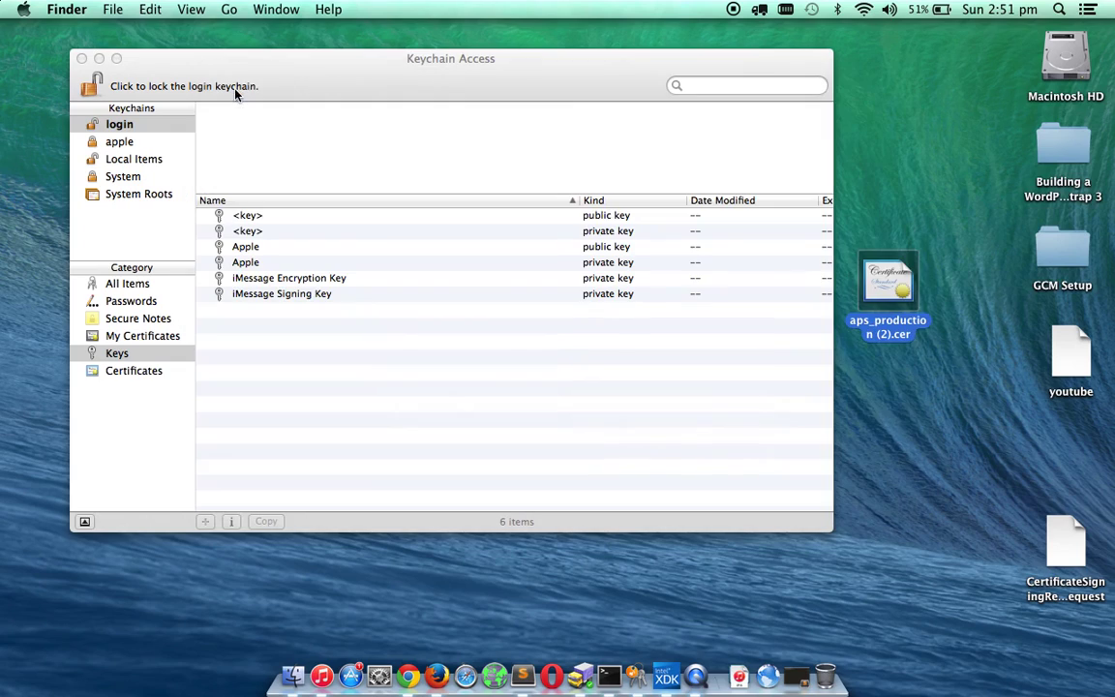
drag(897, 337, 1060, 447)
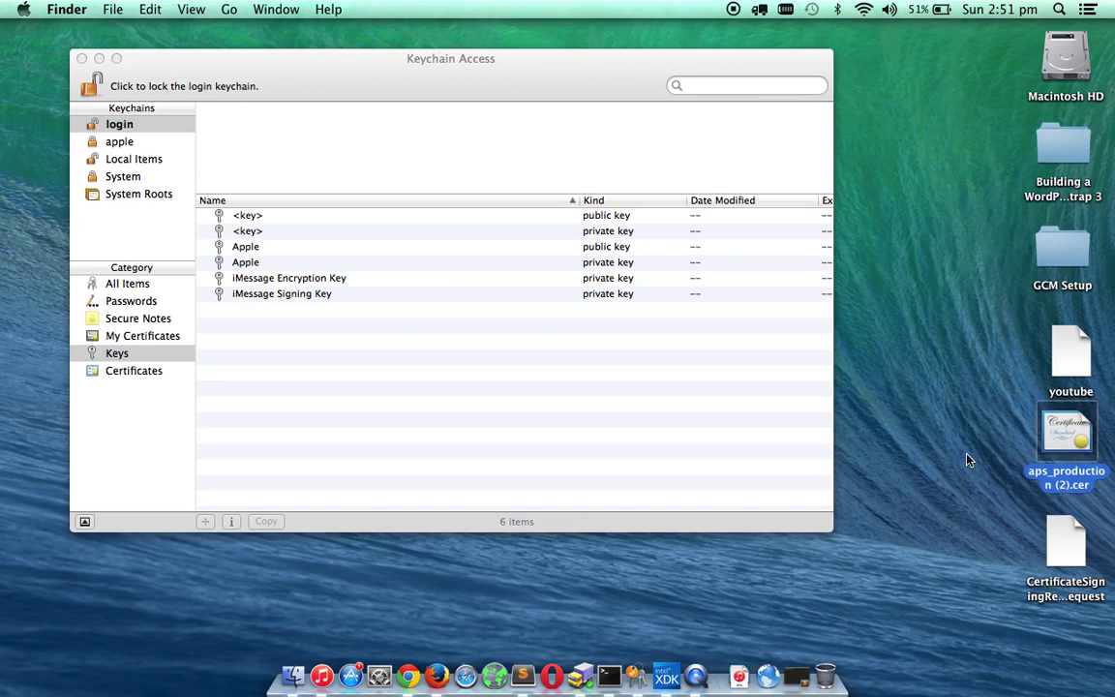
click(965, 455)
Rename the certificate file to aps_production.cer through its Get Info window.
right_click(1063, 444)
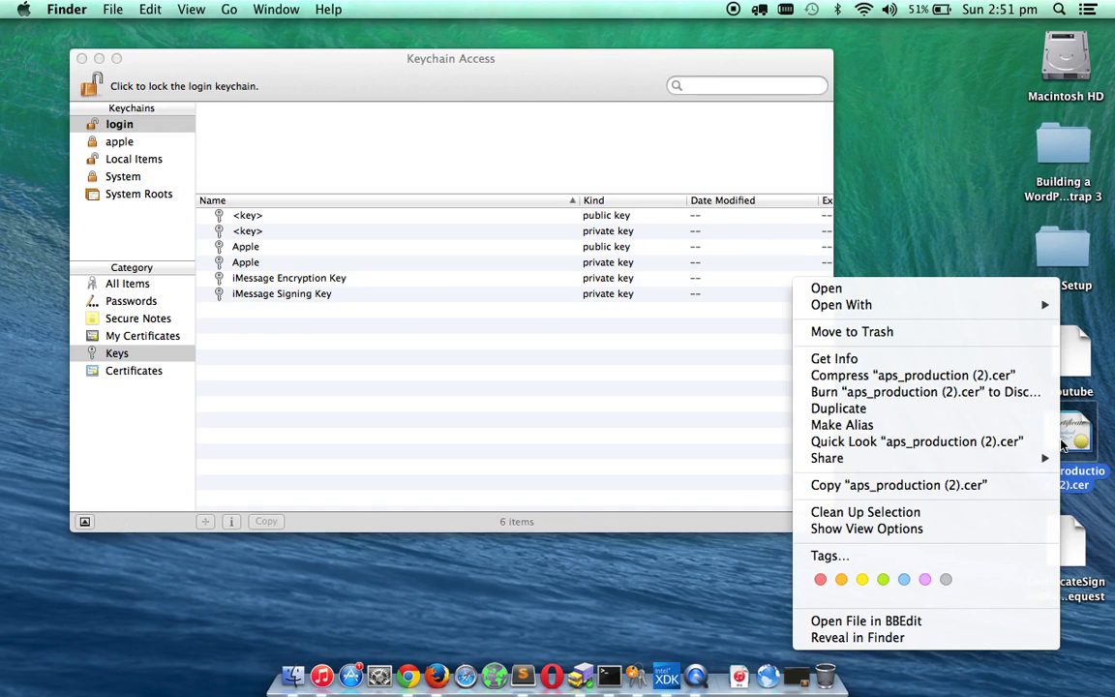
click(928, 356)
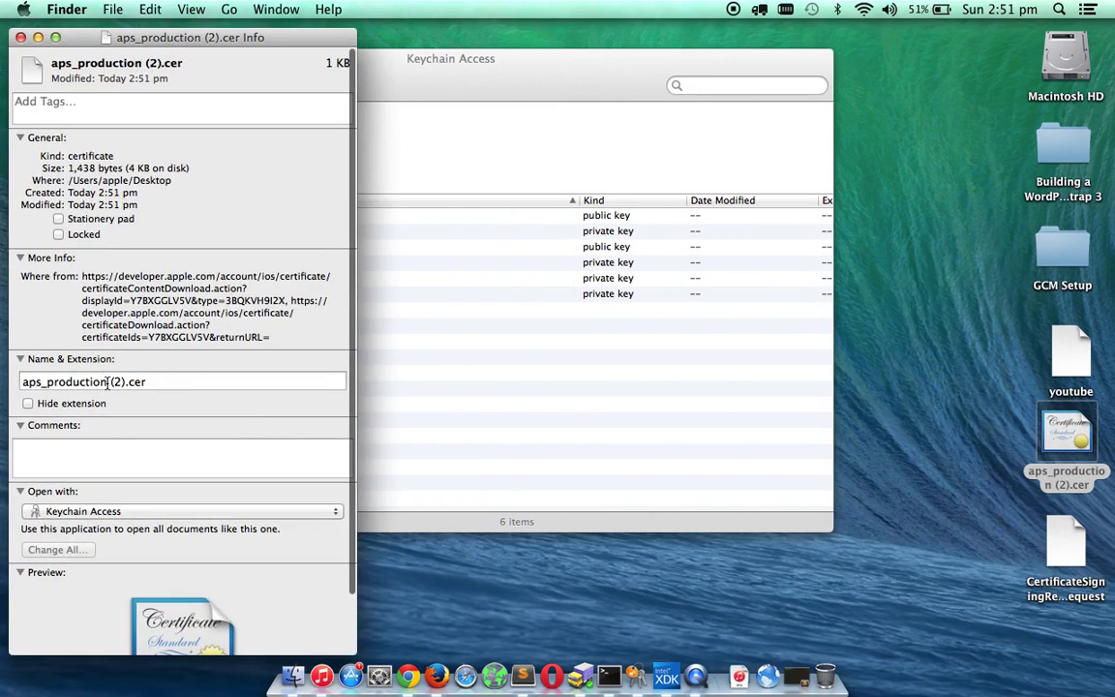
drag(108, 381, 124, 381)
key(BackSpace)
key(Return)
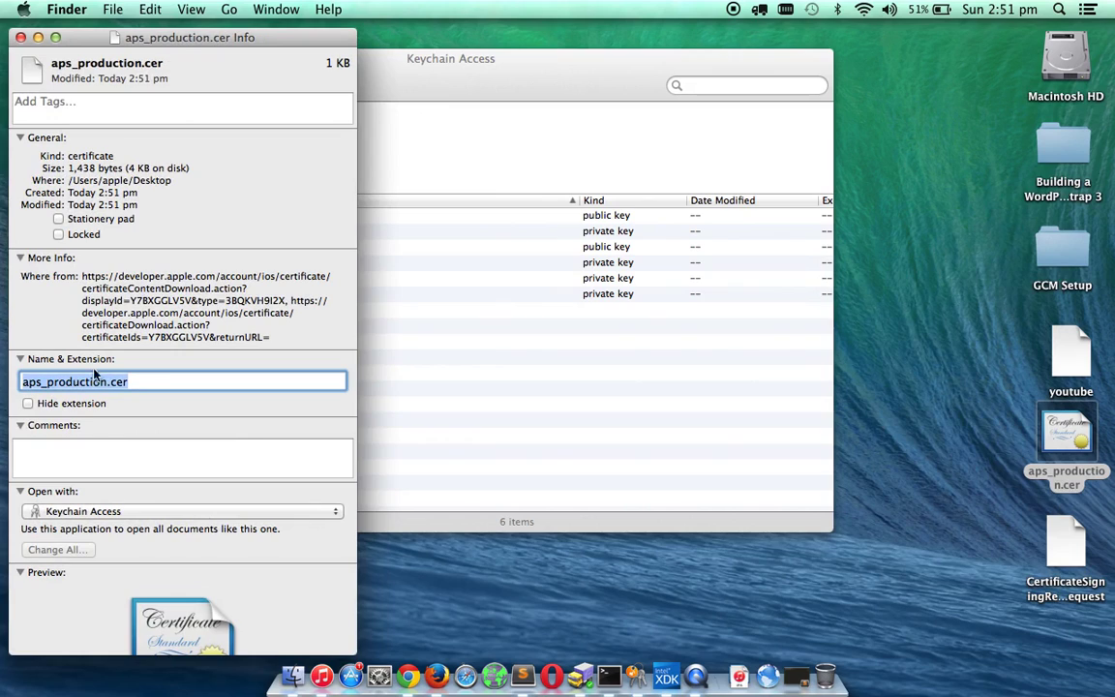
click(20, 37)
click(910, 474)
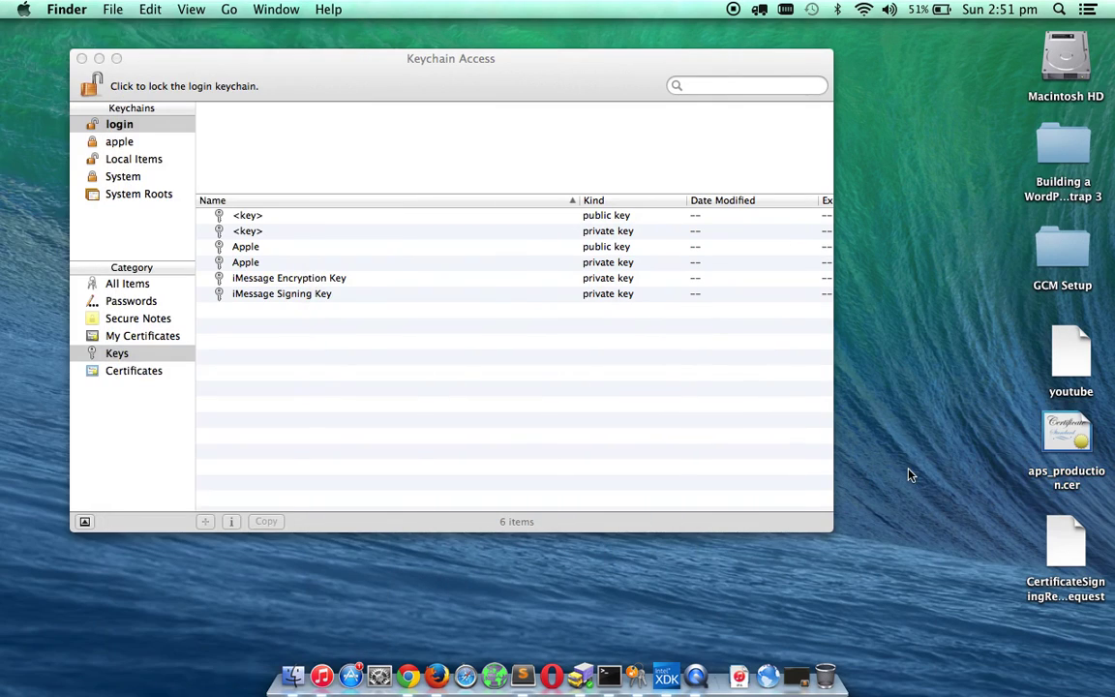
Import aps_production.cer and expand the push certificate under Certificates to show its Apple private key.
double_click(1071, 438)
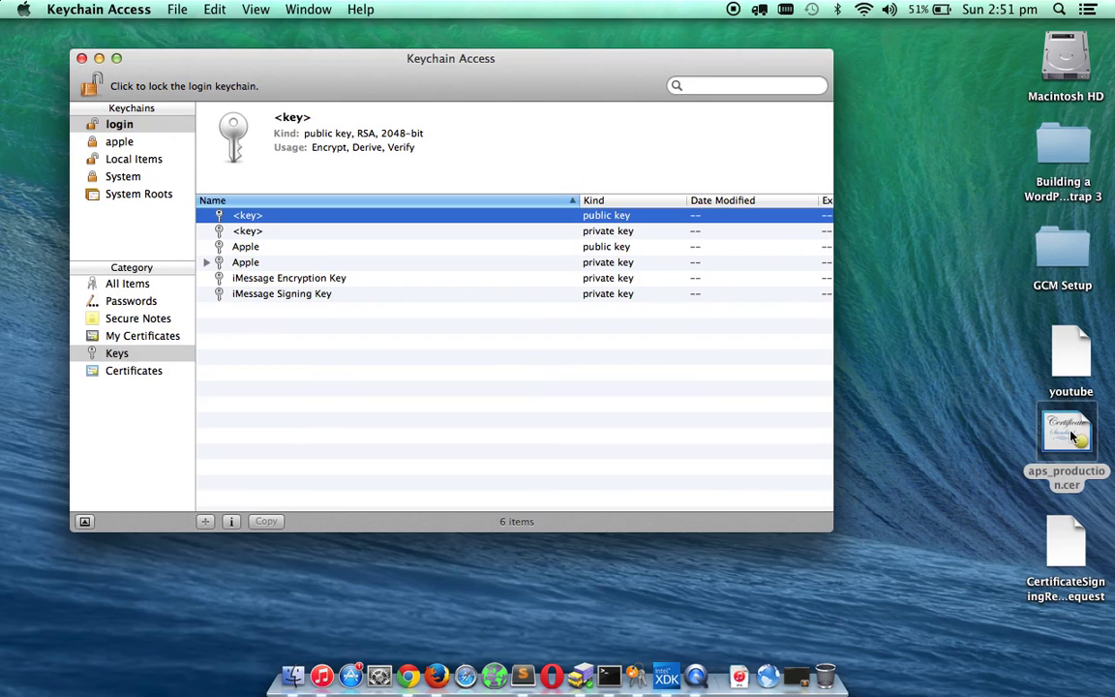
click(136, 372)
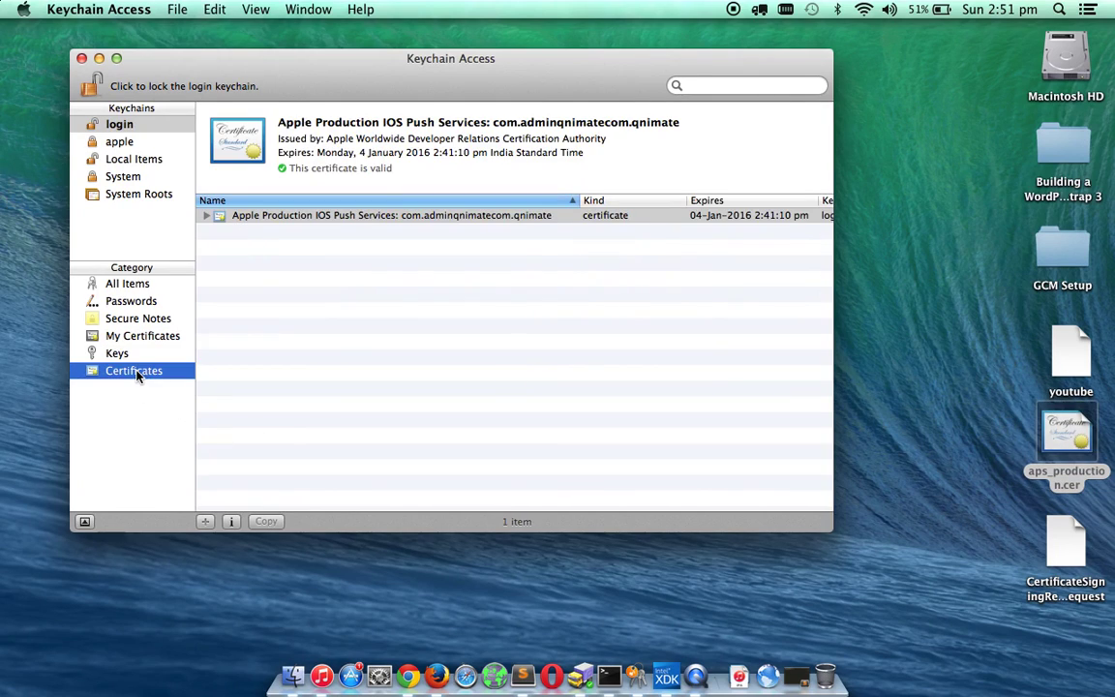
click(207, 217)
click(314, 333)
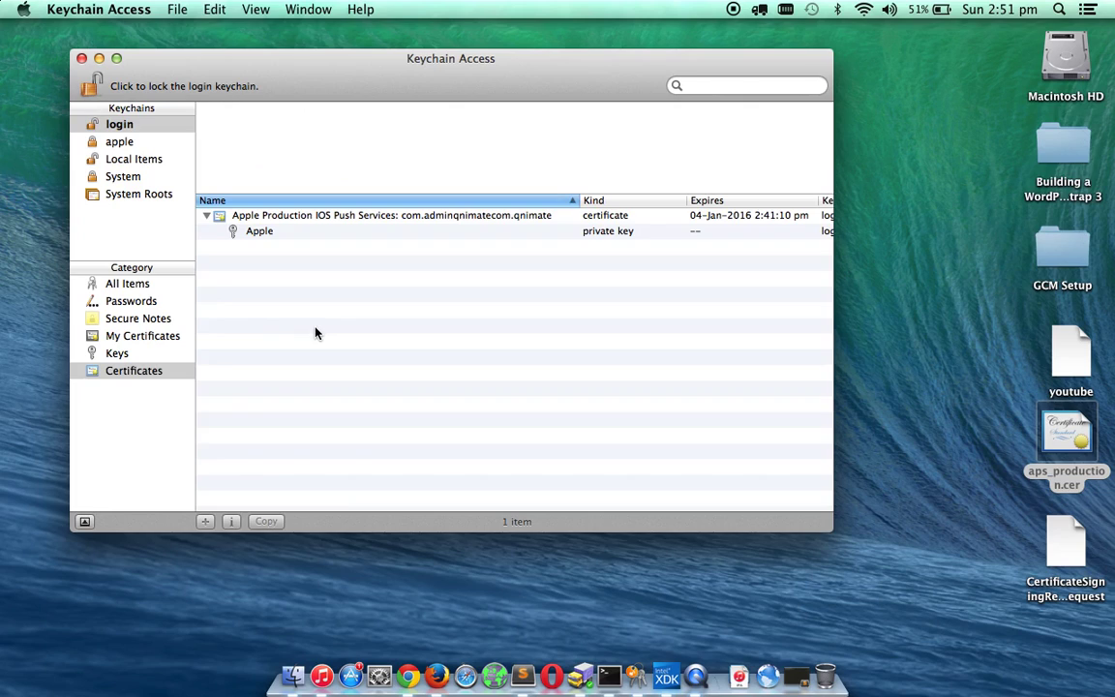
click(286, 216)
right_click(286, 217)
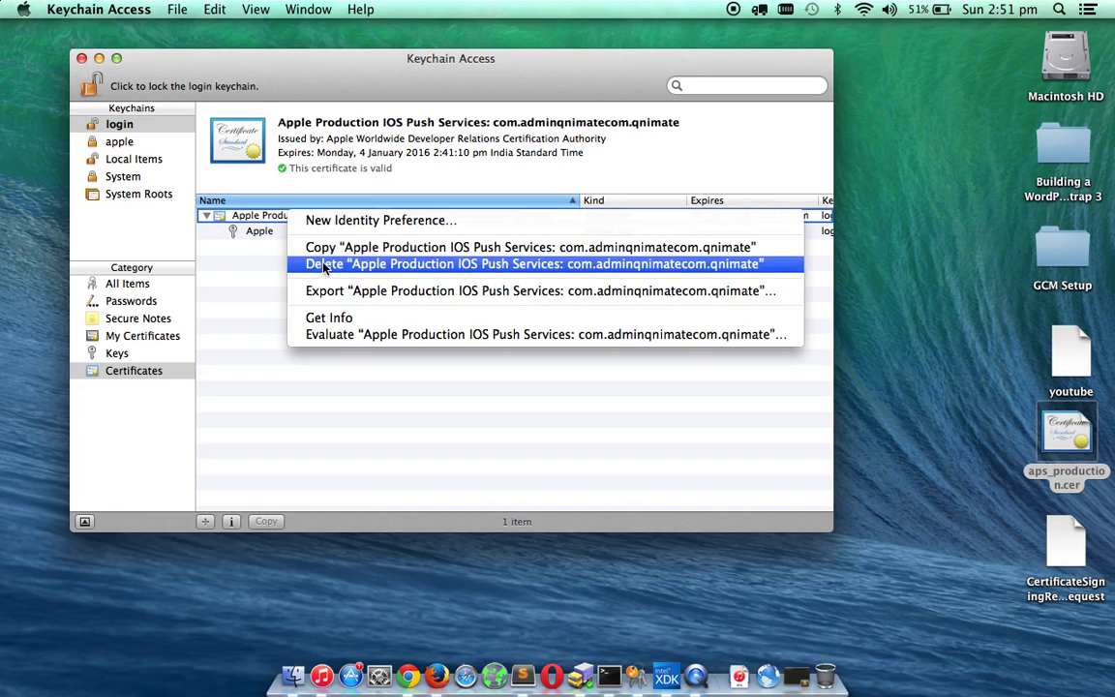
click(280, 215)
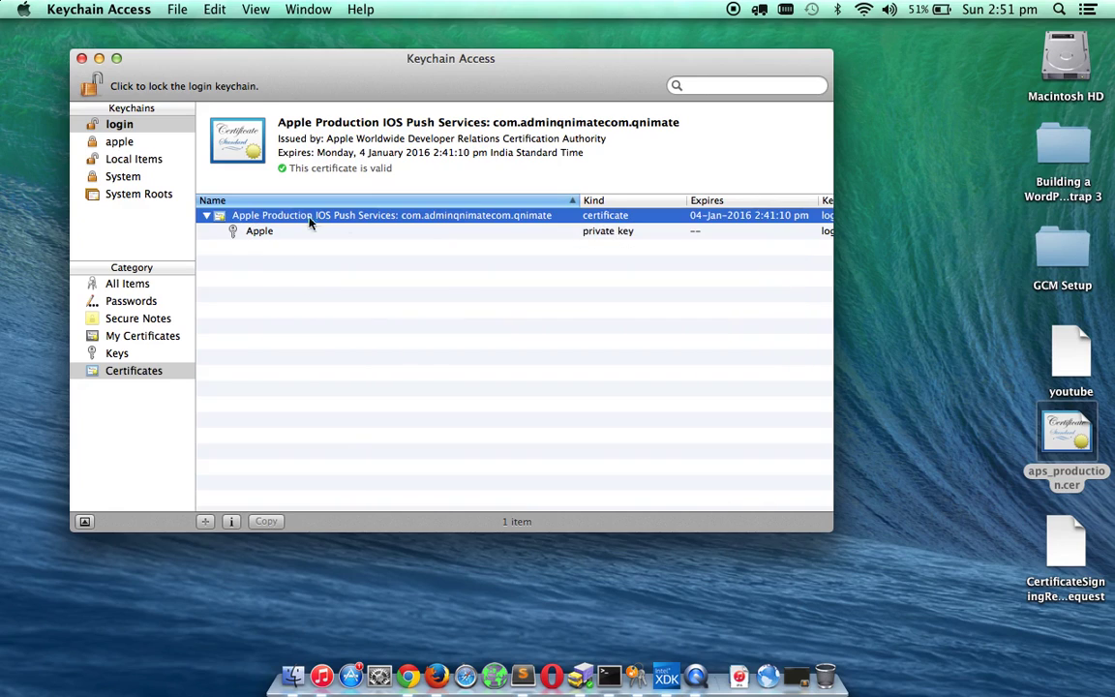
Export the push certificate to the desktop as cert.p12 with an export password, allowing it with the login password.
right_click(380, 219)
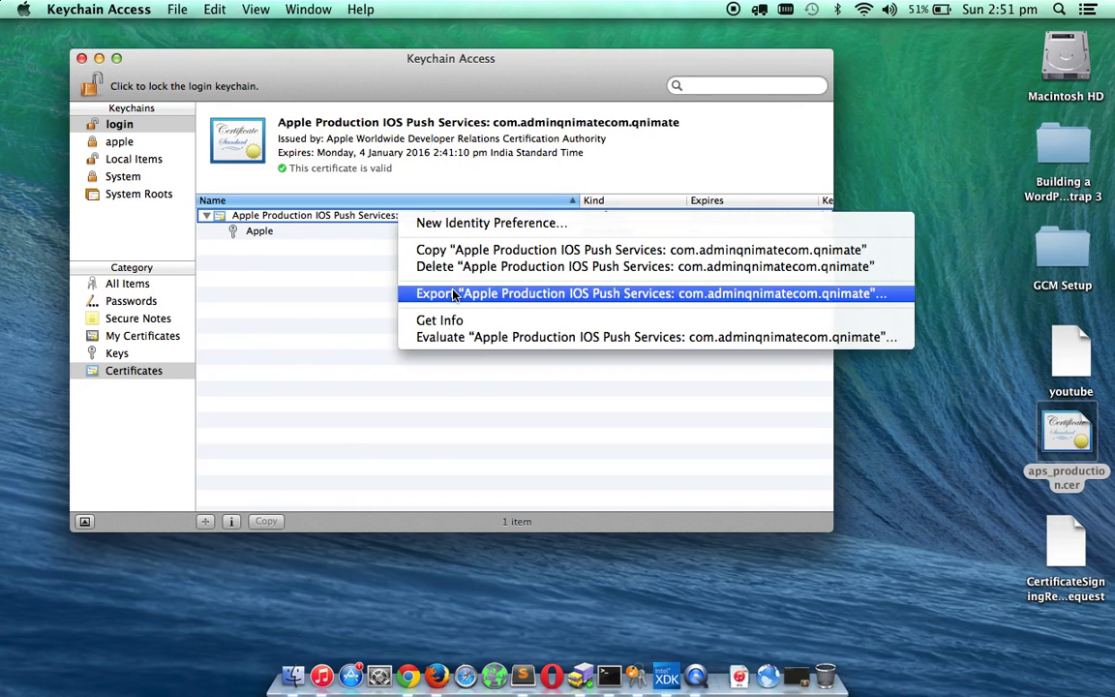
click(453, 295)
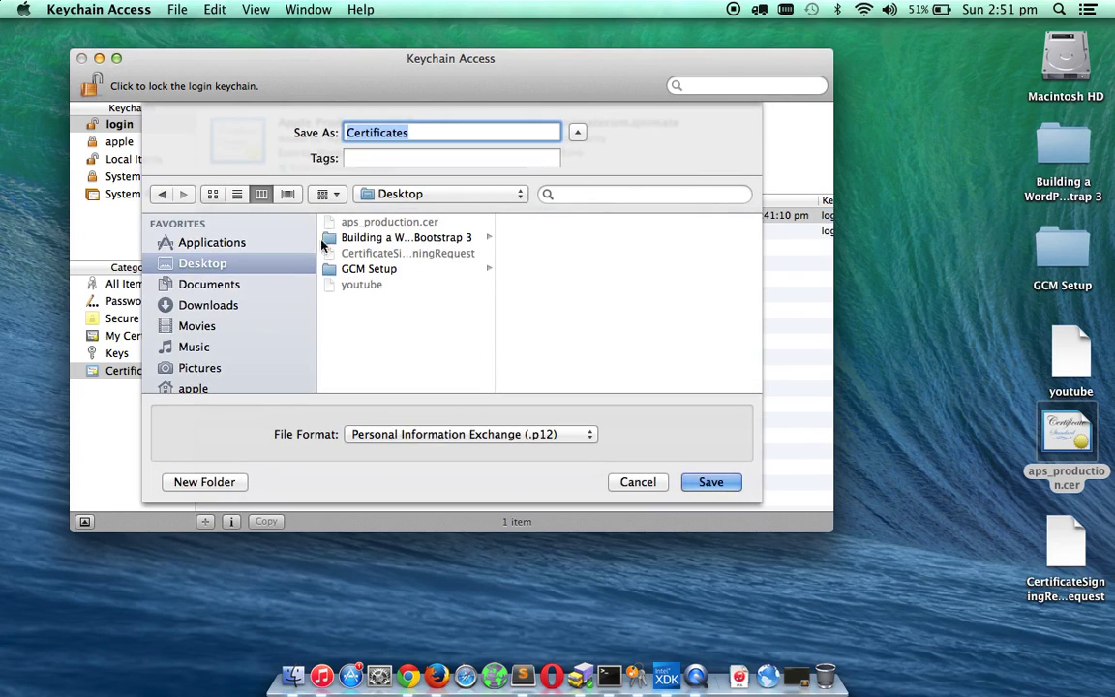
text(cert)
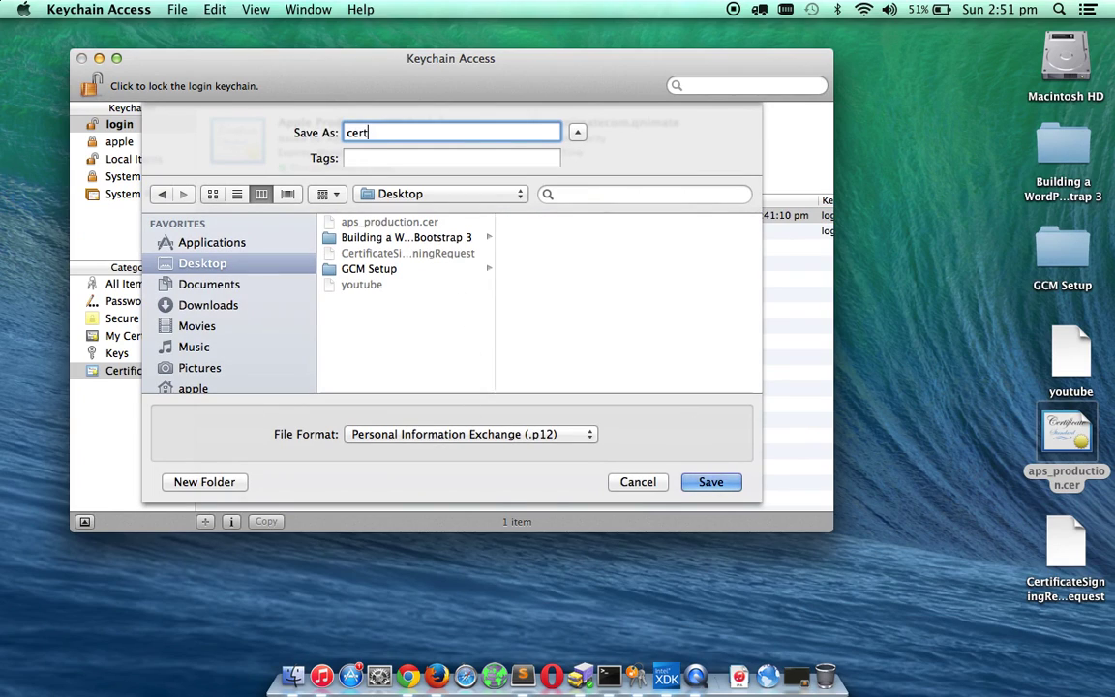
click(713, 484)
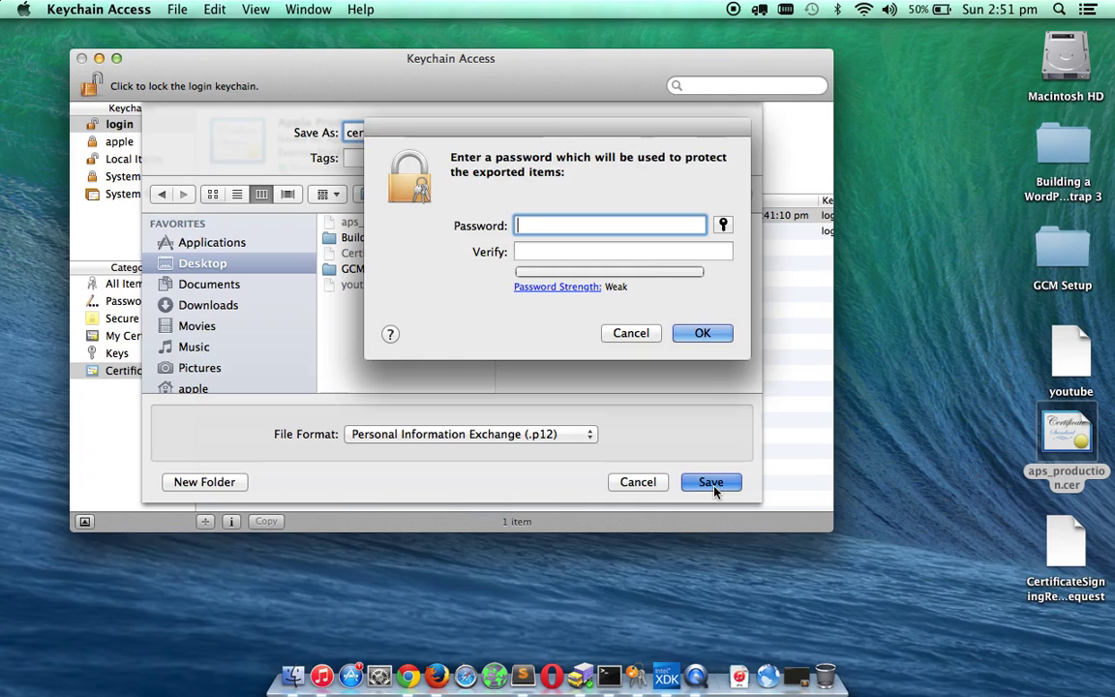
text(•••••••••••••••)
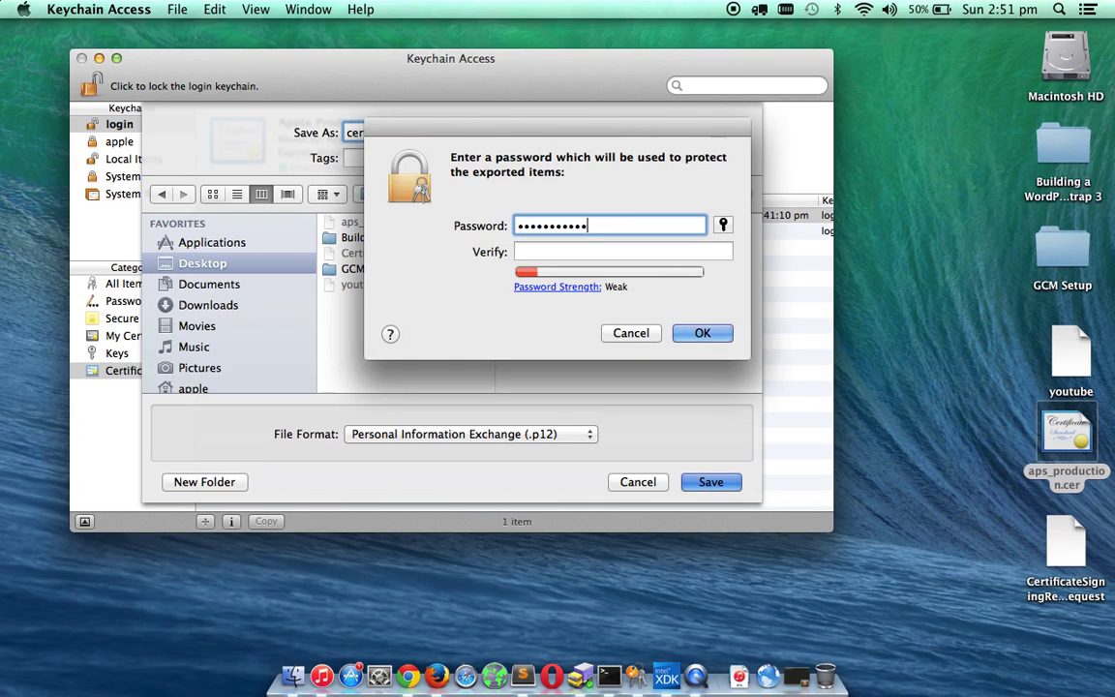
key(Tab)
text(••••••••••••)
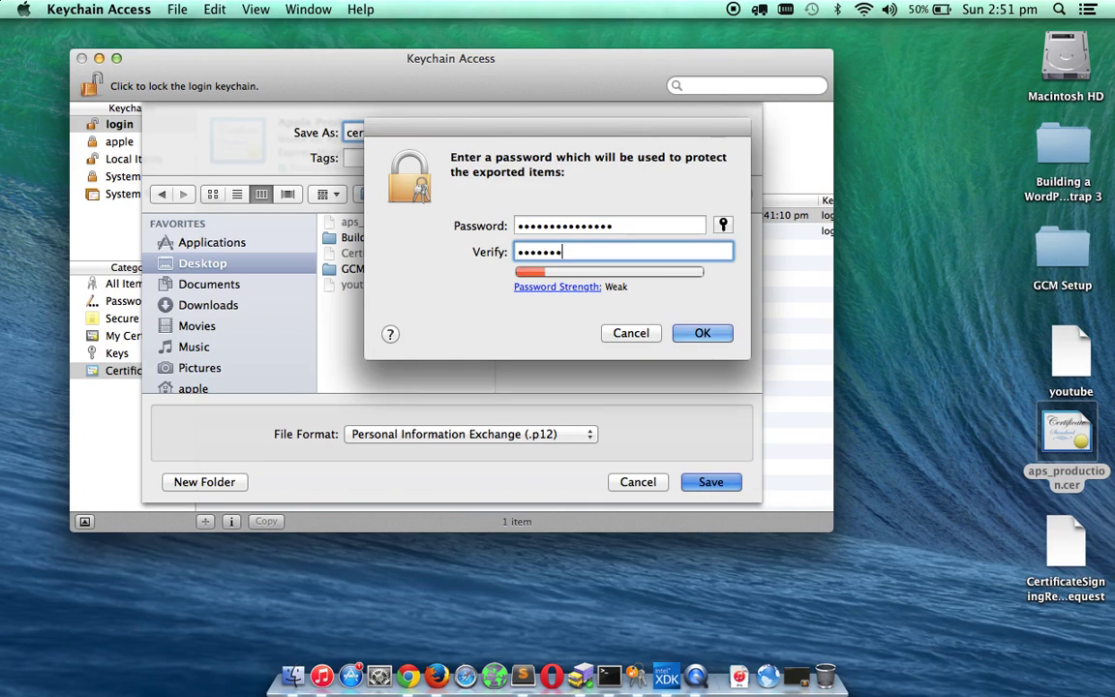
text(•••)
key(Return)
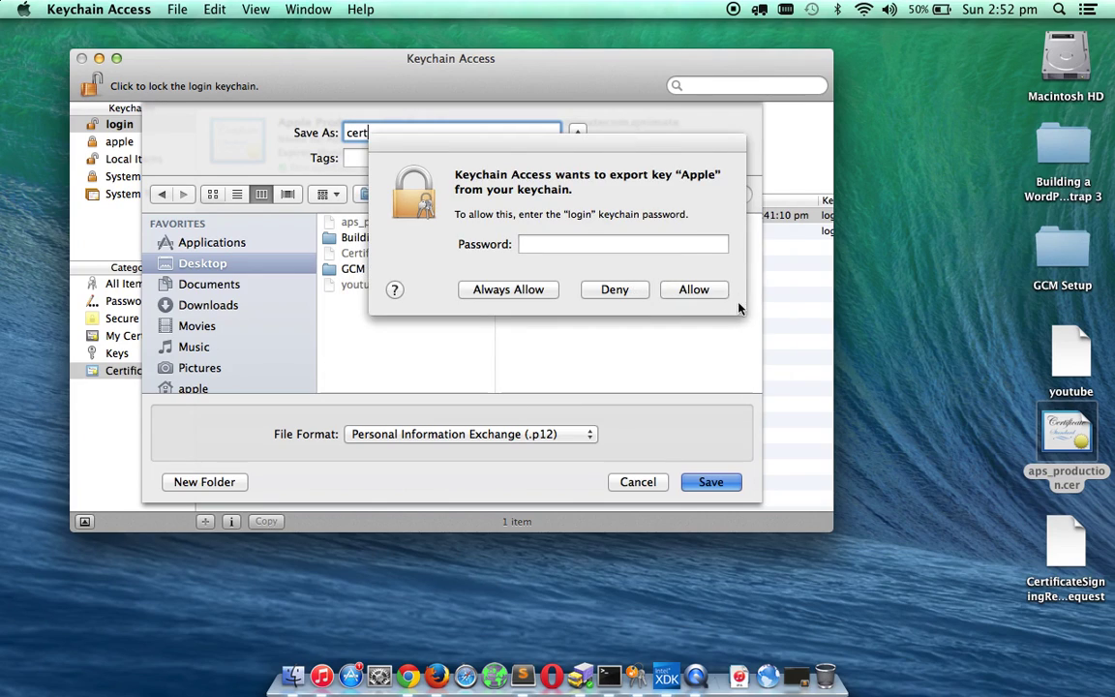
text(••••••••••••••)
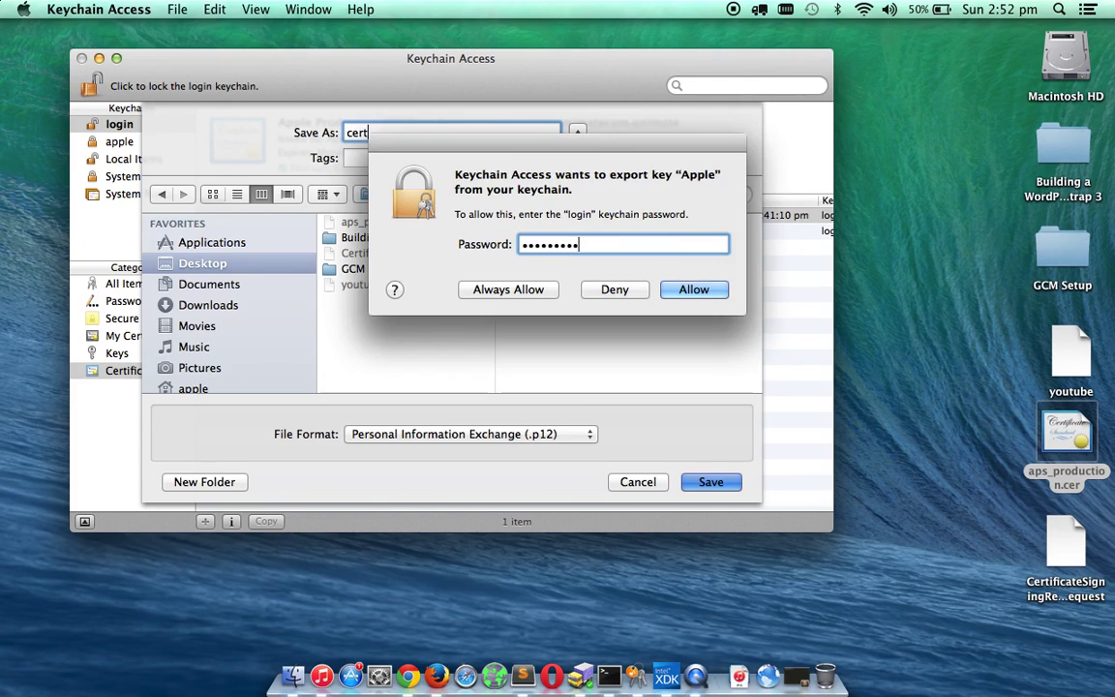
click(694, 290)
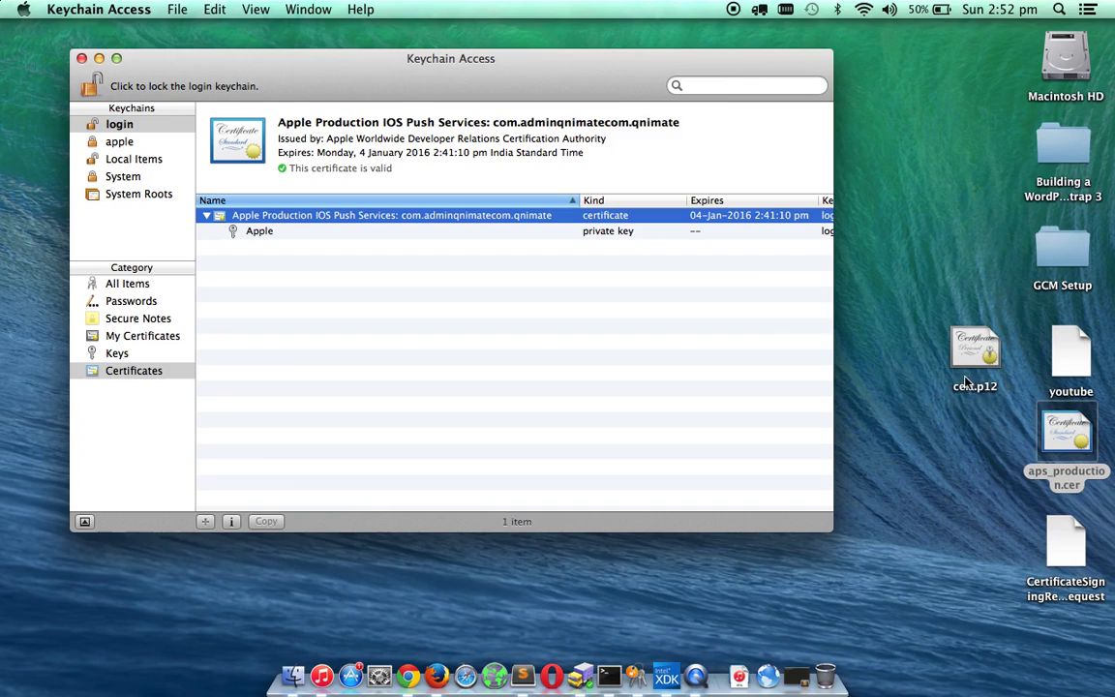
Export the Apple private key to the desktop as key.p12 with an export password, approved with the login password.
click(327, 233)
right_click(329, 232)
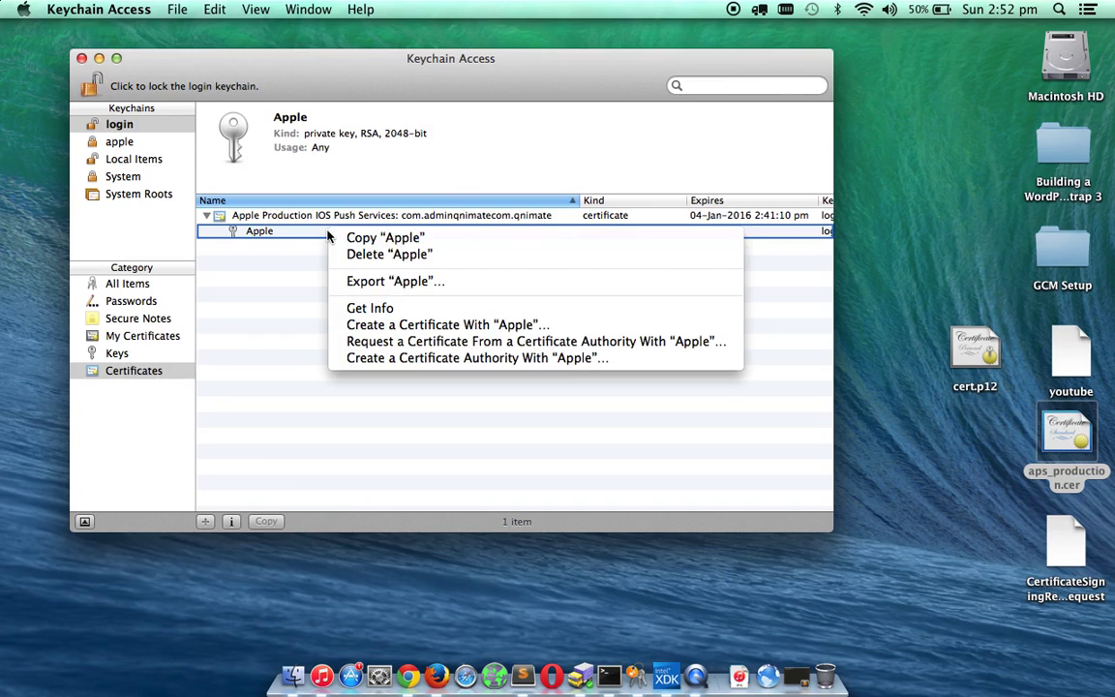
click(383, 282)
text(key)
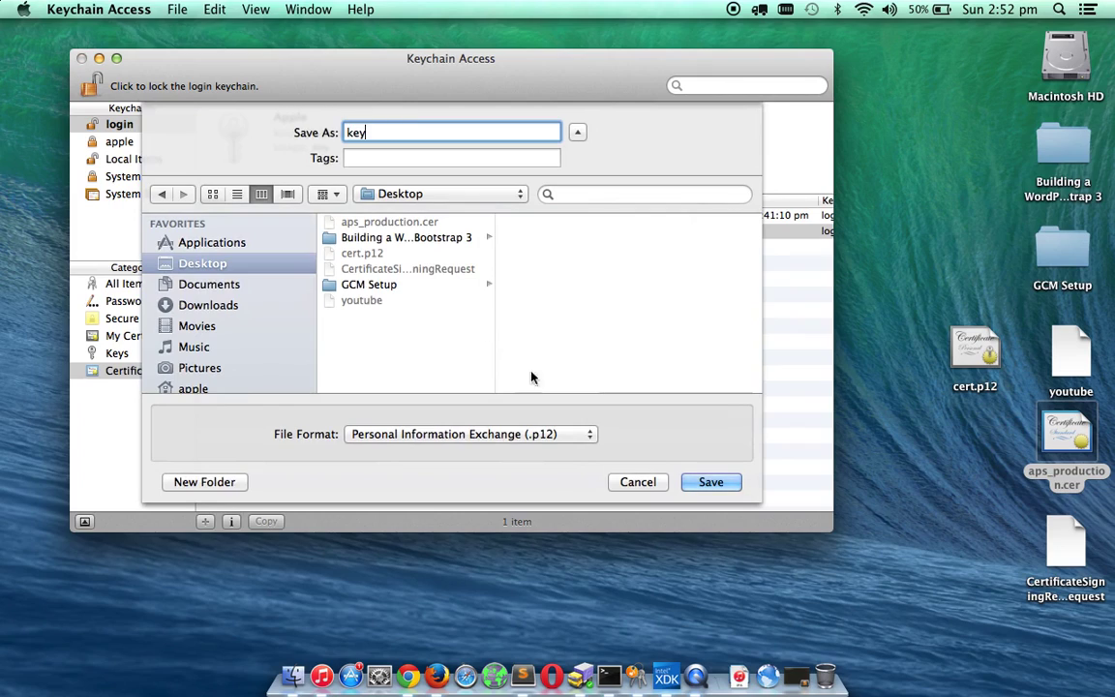
click(717, 489)
text(•••••••••••••••)
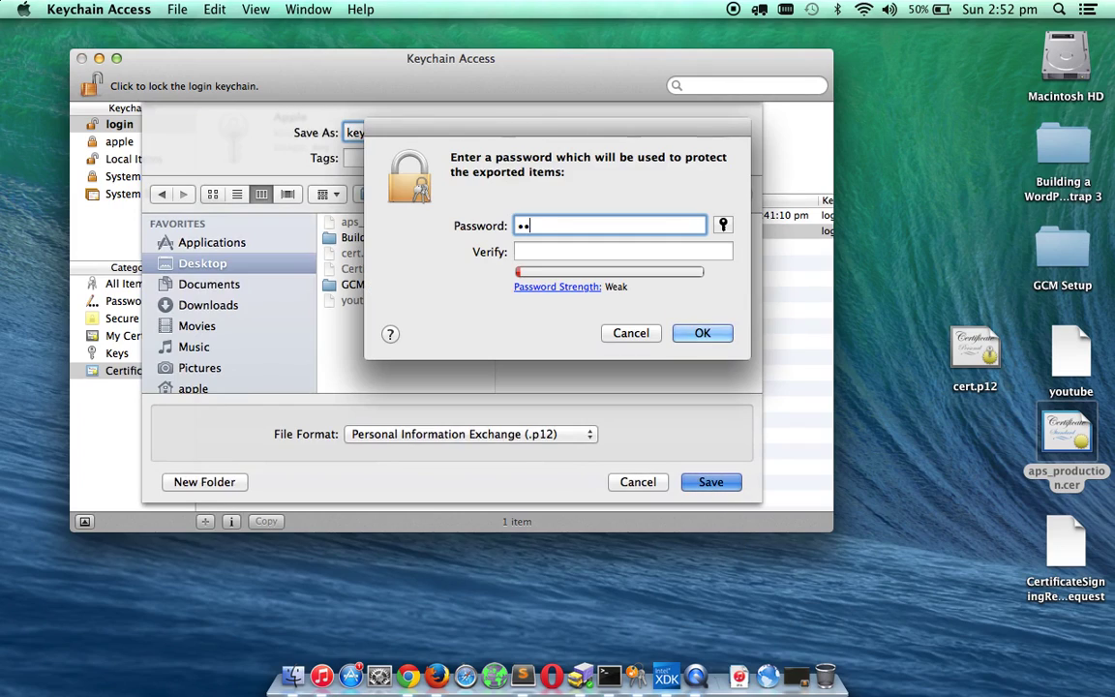
key(Tab)
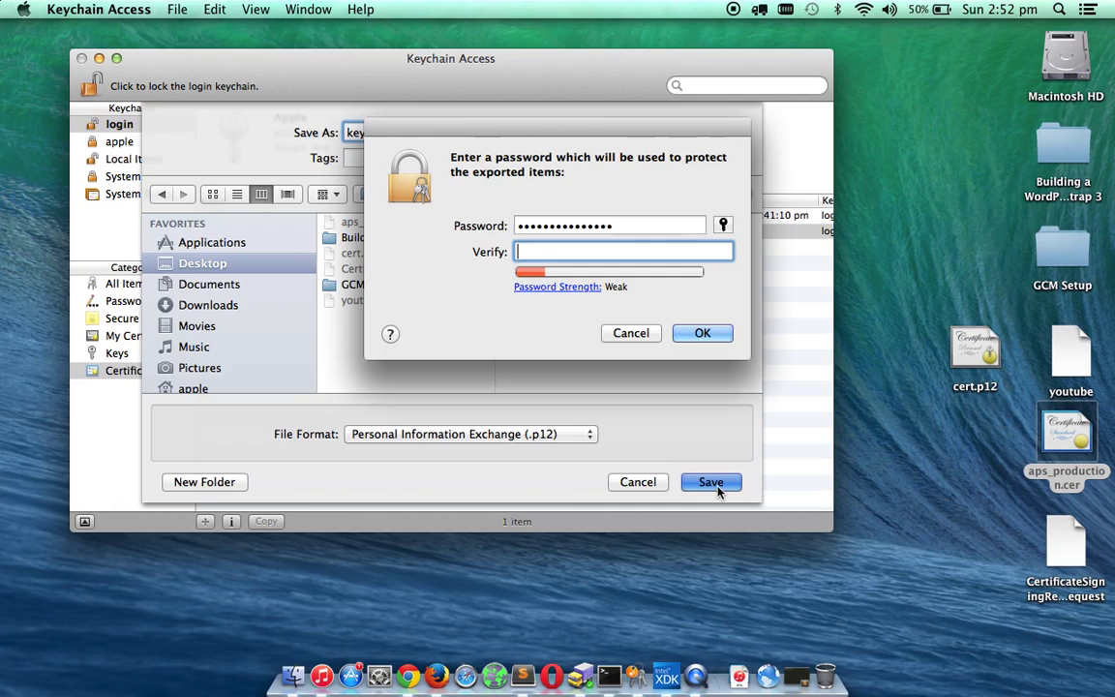
text(•••••••••••••••)
key(Return)
text(•••••••••••••••)
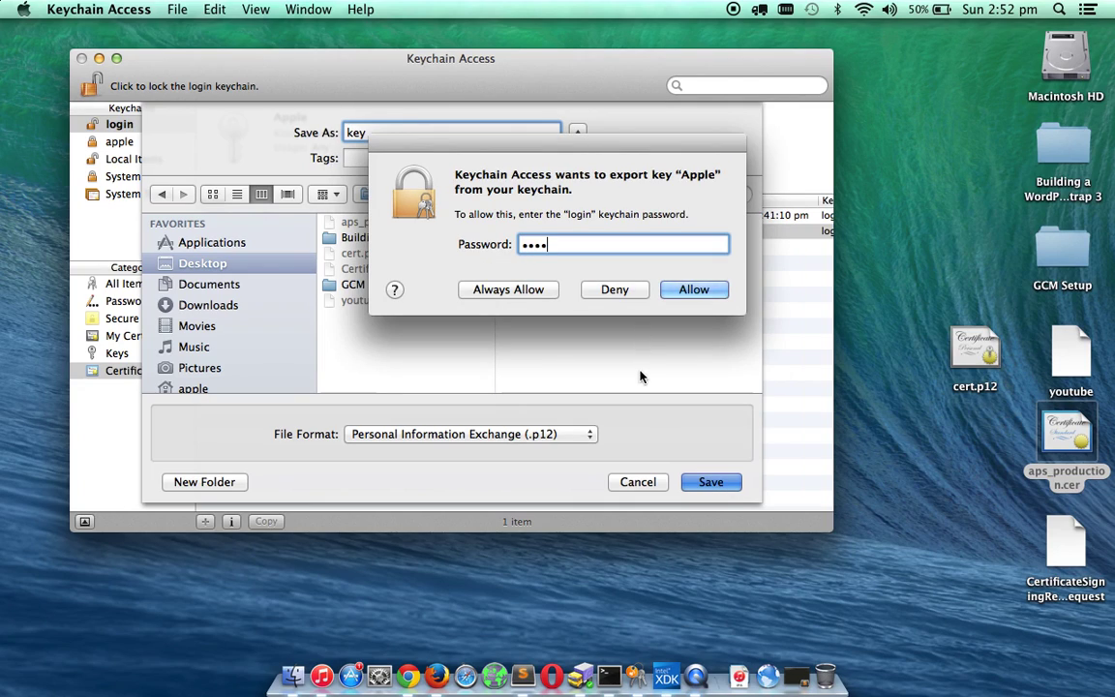
key(Return)
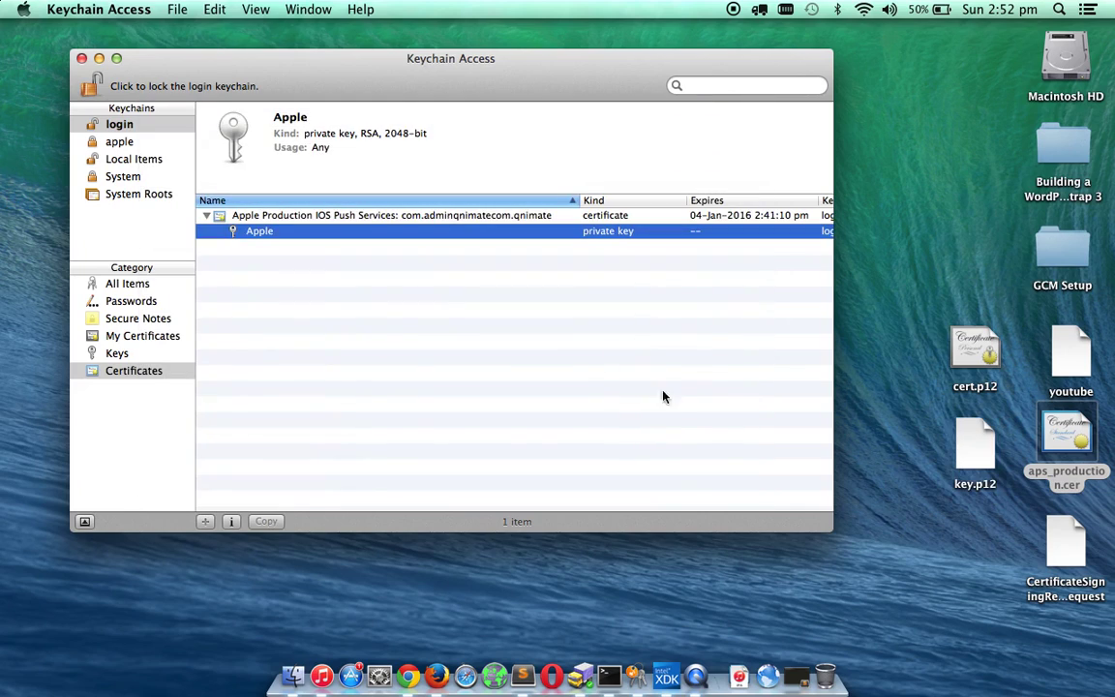
Close Keychain Access and open a Terminal window positioned in the screen centre.
drag(951, 549, 891, 318)
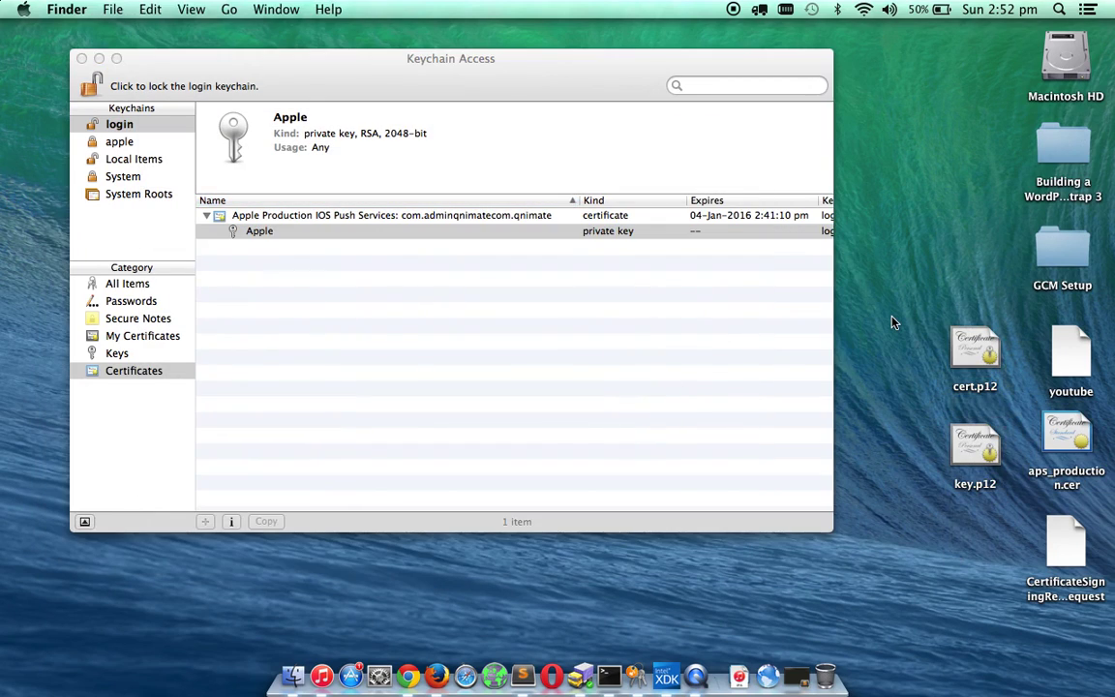
click(82, 58)
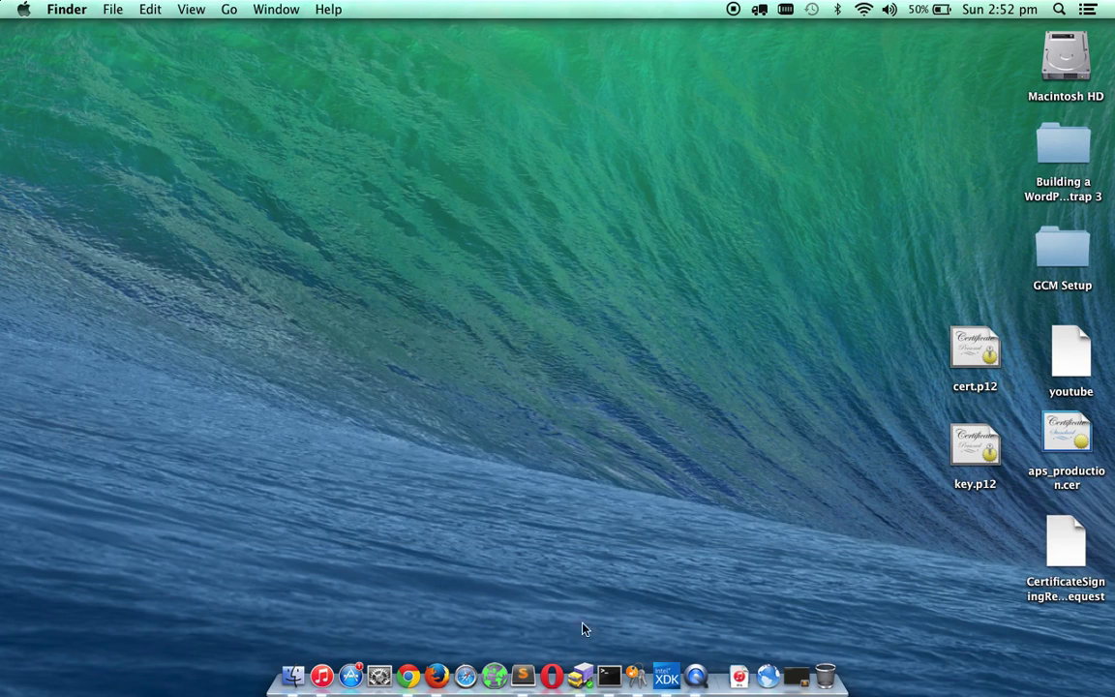
click(608, 674)
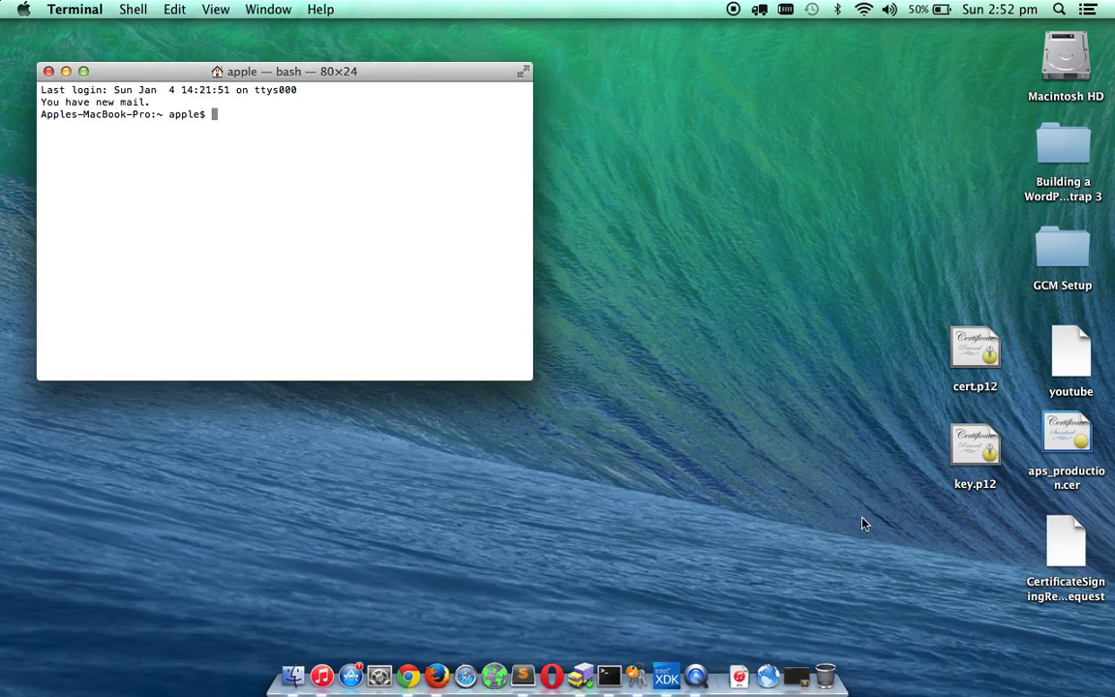
drag(862, 524, 1012, 369)
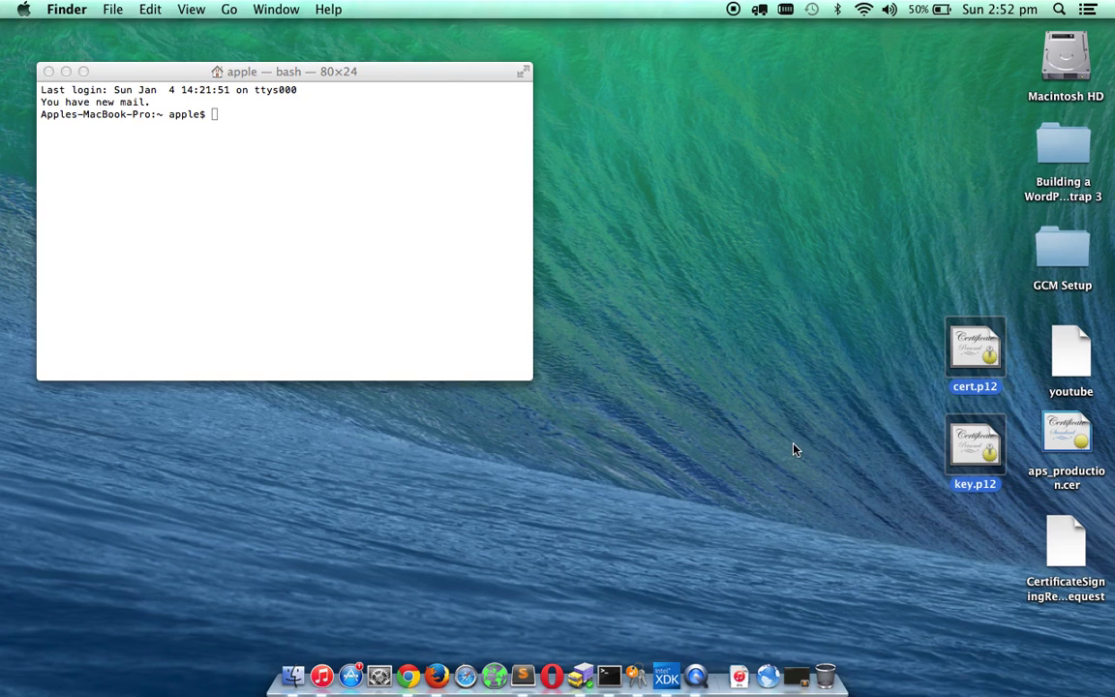
click(795, 675)
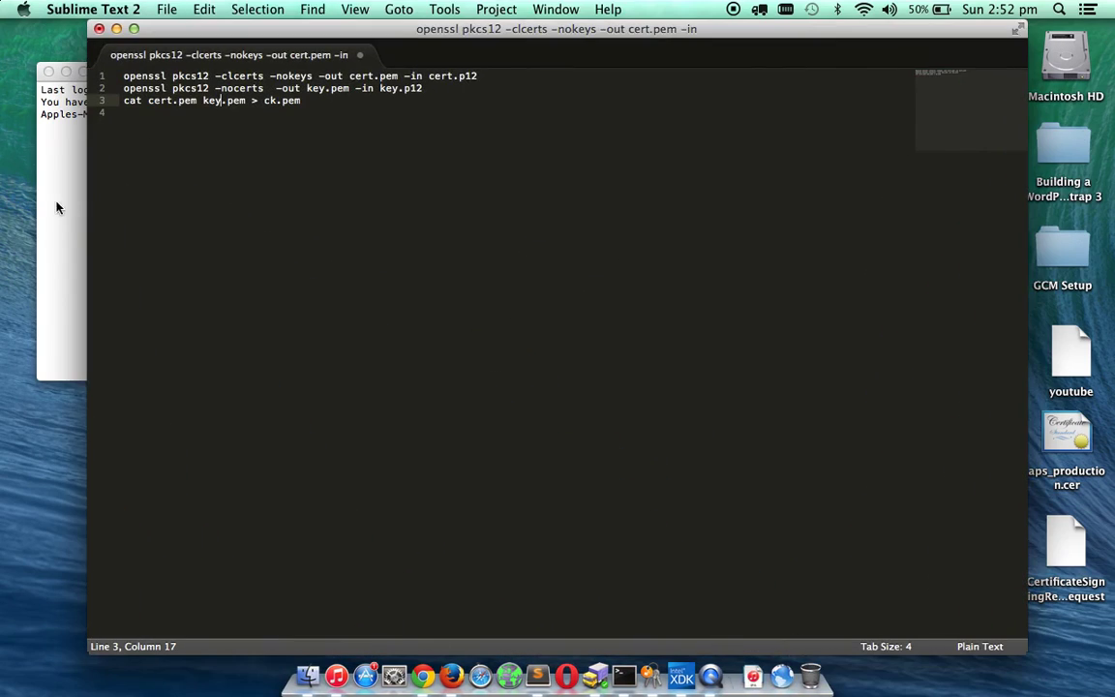
click(56, 207)
drag(171, 72, 394, 219)
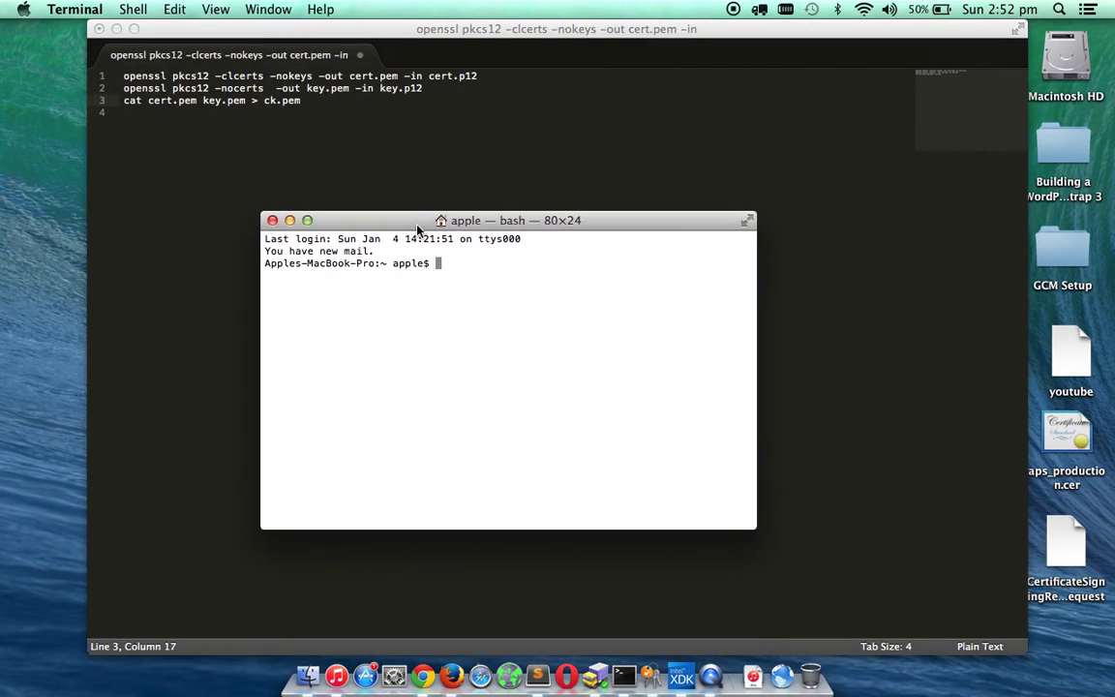
Copy the first openssl -clcerts command from the editor into Terminal, then clear it.
click(410, 115)
click(501, 75)
key(shift+super+Left)
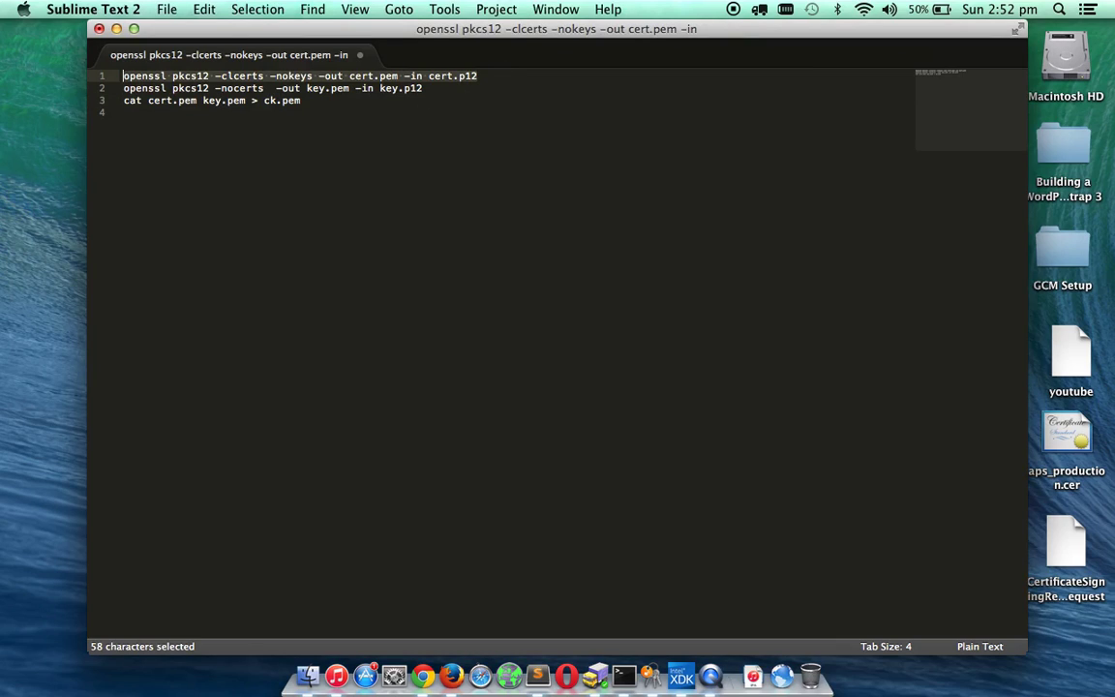
key(super+c)
click(623, 676)
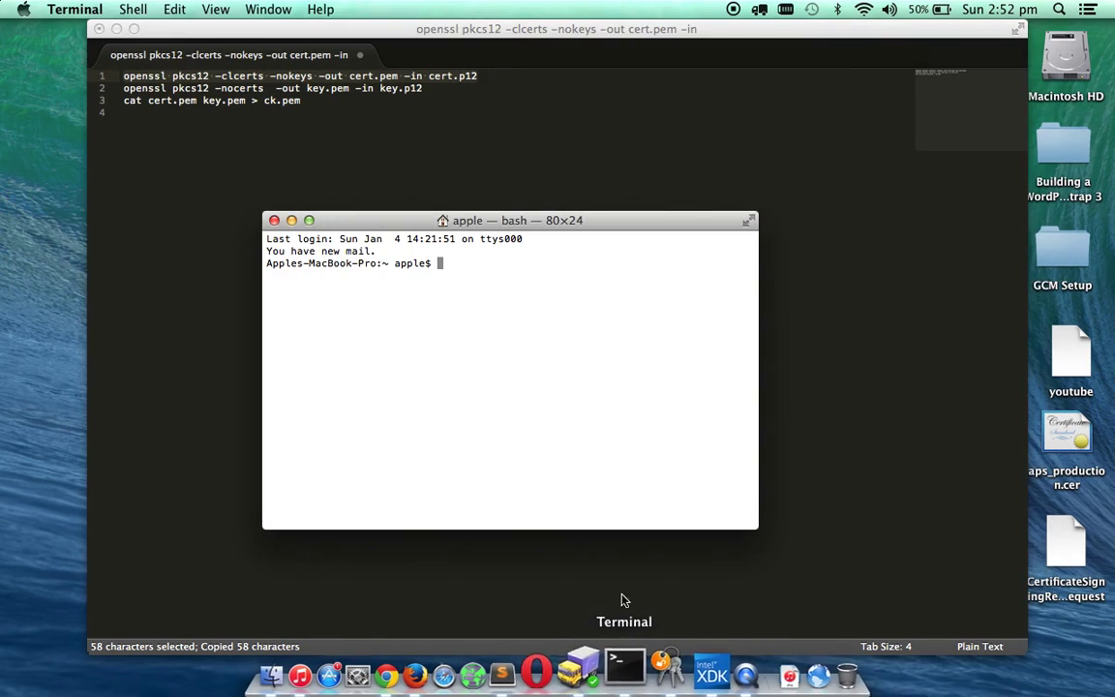
key(super+v)
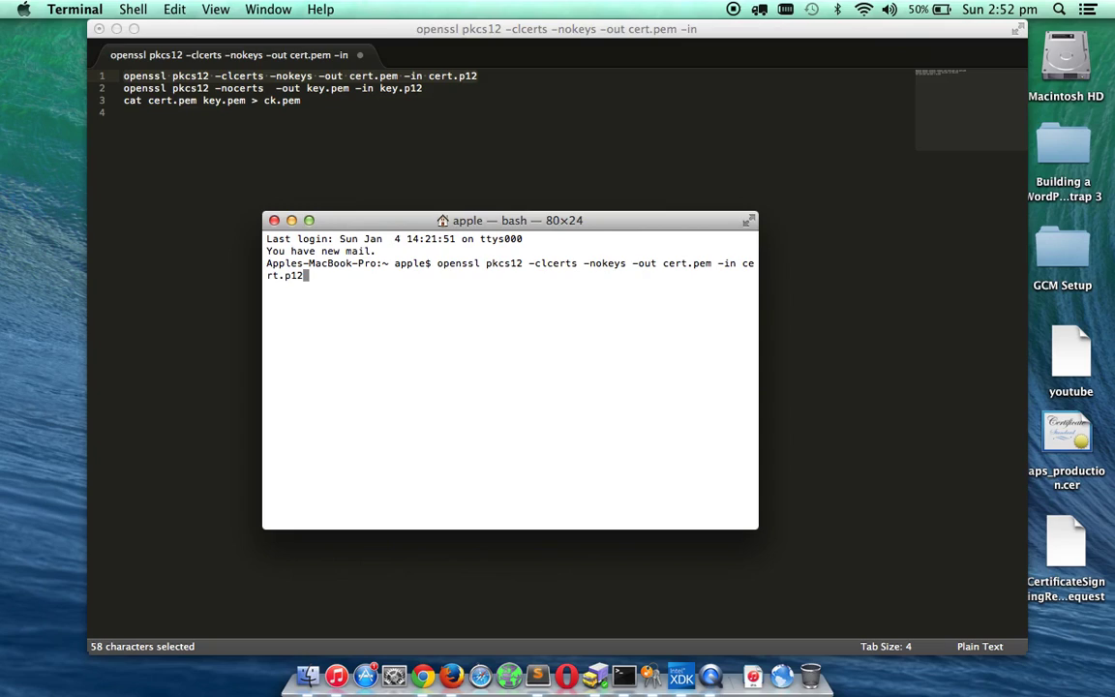
key(BackSpace)
key(BackSpace)
key(BackSpace)
key(BackSpace)
key(BackSpace)
key(BackSpace)
key(BackSpace)
key(BackSpace)
key(BackSpace)
key(BackSpace)
key(BackSpace)
key(BackSpace)
key(BackSpace)
key(BackSpace)
key(BackSpace)
key(BackSpace)
key(BackSpace)
key(BackSpace)
key(BackSpace)
key(BackSpace)
key(BackSpace)
key(BackSpace)
key(BackSpace)
key(BackSpace)
key(BackSpace)
key(BackSpace)
key(BackSpace)
key(BackSpace)
key(BackSpace)
key(BackSpace)
key(BackSpace)
key(BackSpace)
key(BackSpace)
key(BackSpace)
key(BackSpace)
key(BackSpace)
key(BackSpace)
key(BackSpace)
key(BackSpace)
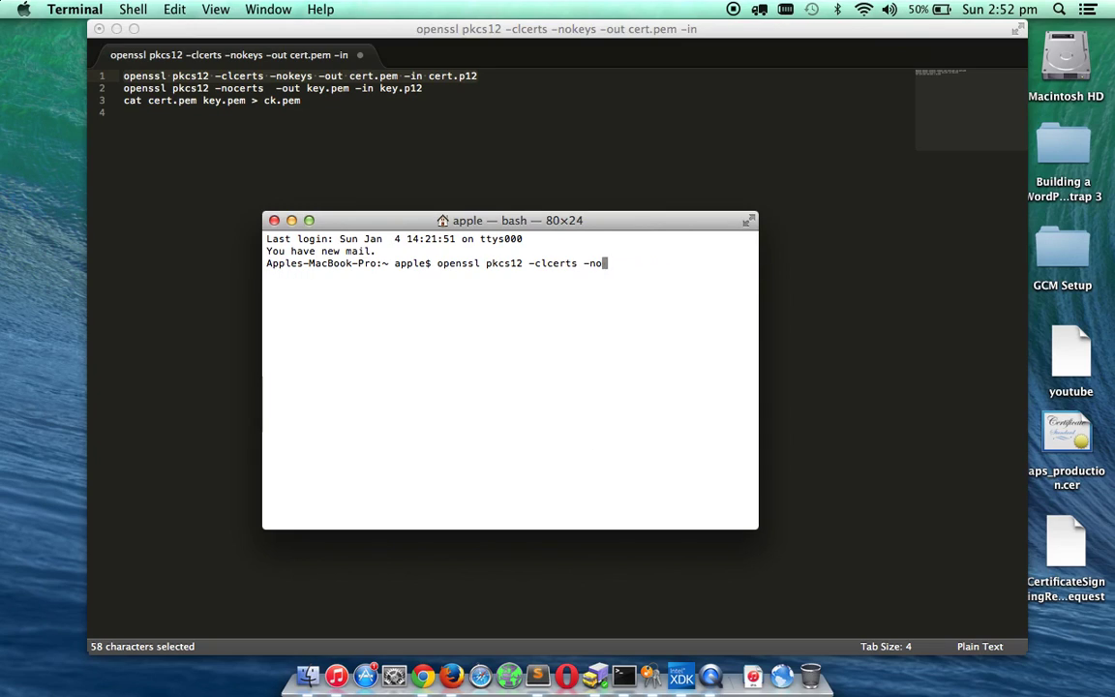
key(BackSpace)
key(BackSpace)
key(BackSpace)
key(BackSpace)
key(BackSpace)
key(BackSpace)
key(BackSpace)
key(BackSpace)
key(BackSpace)
key(BackSpace)
key(BackSpace)
key(BackSpace)
key(BackSpace)
key(BackSpace)
key(BackSpace)
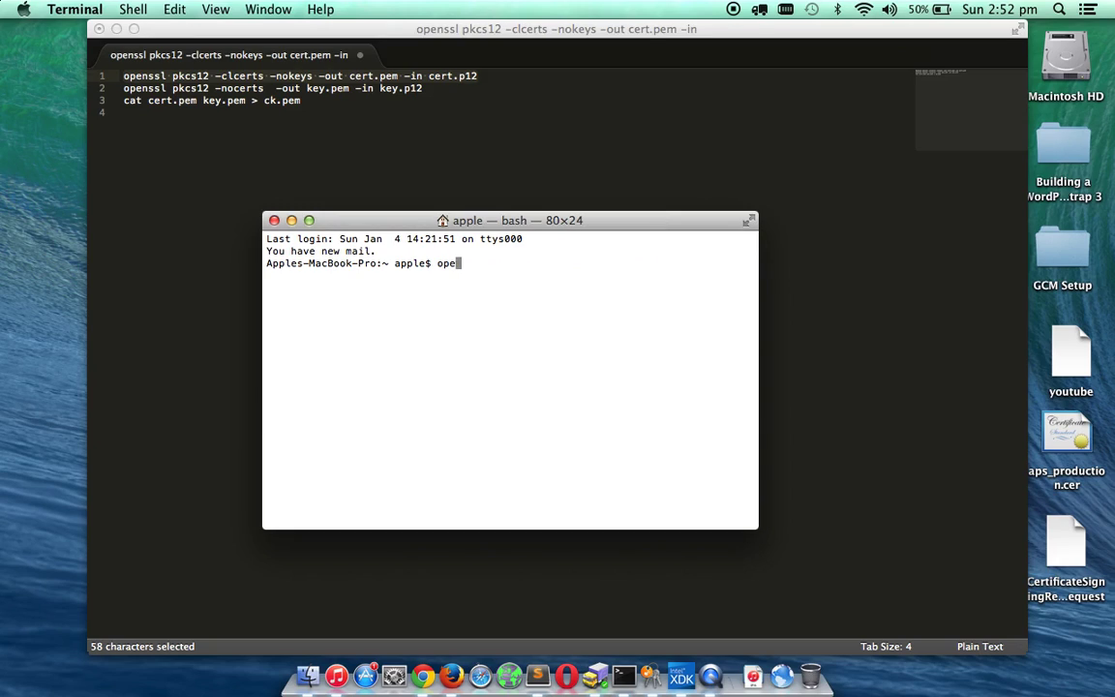
Run cd Desktop, then the extraction command to create cert.pem, entering the import password.
text(cd Desktop)
key(Return)
key(super+v)
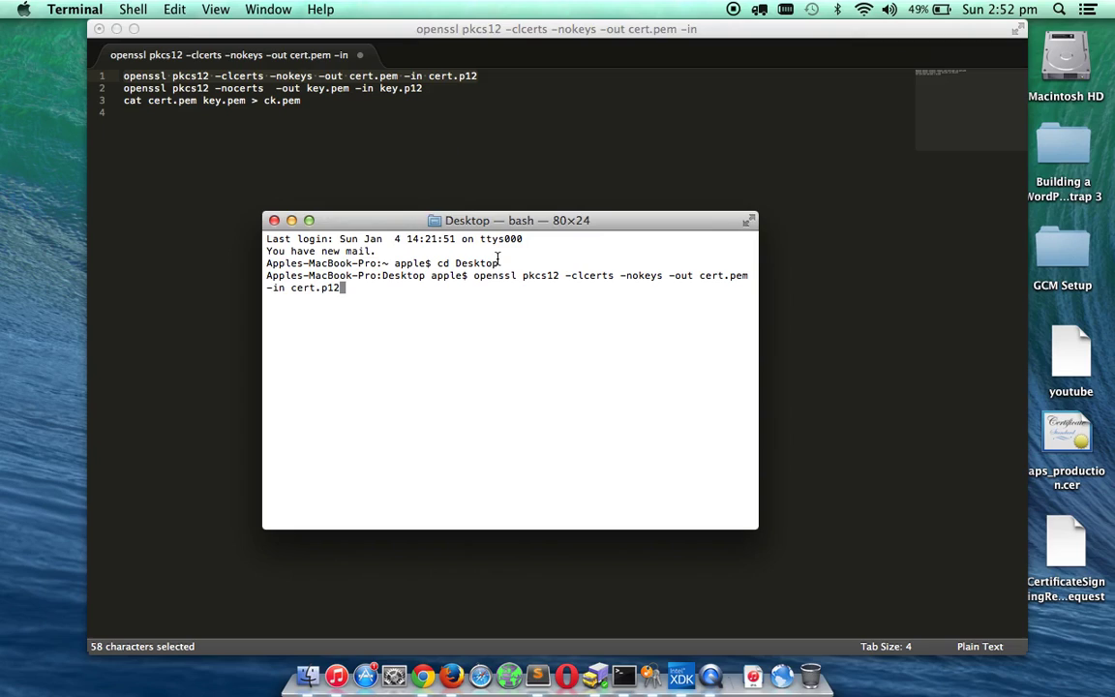
key(Return)
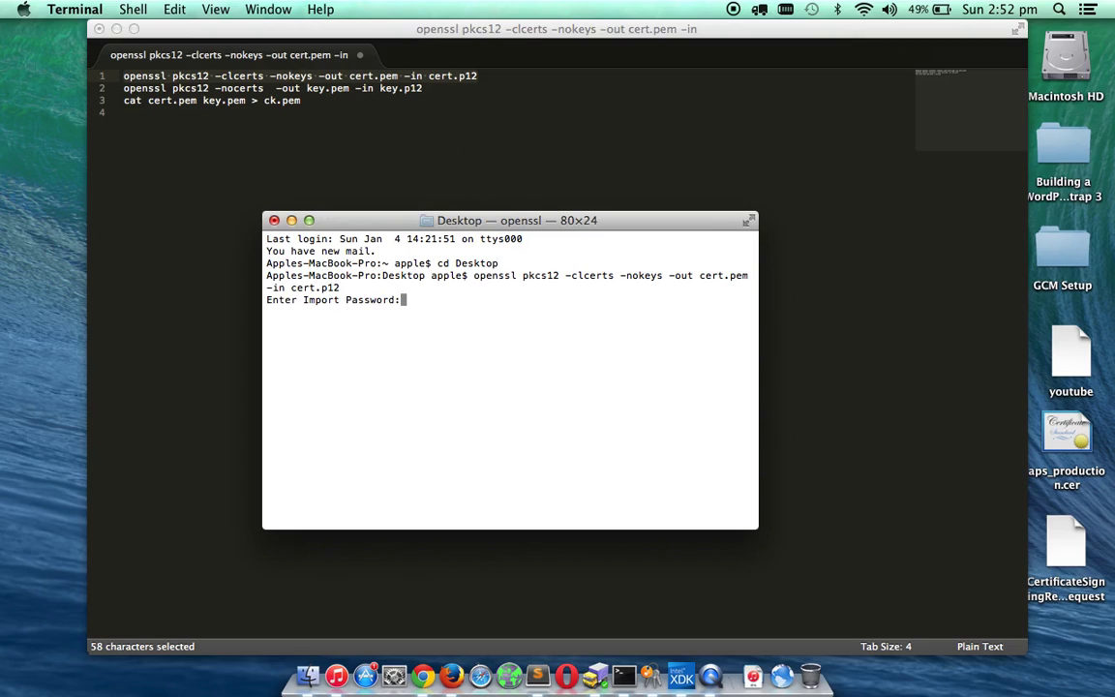
key(Return)
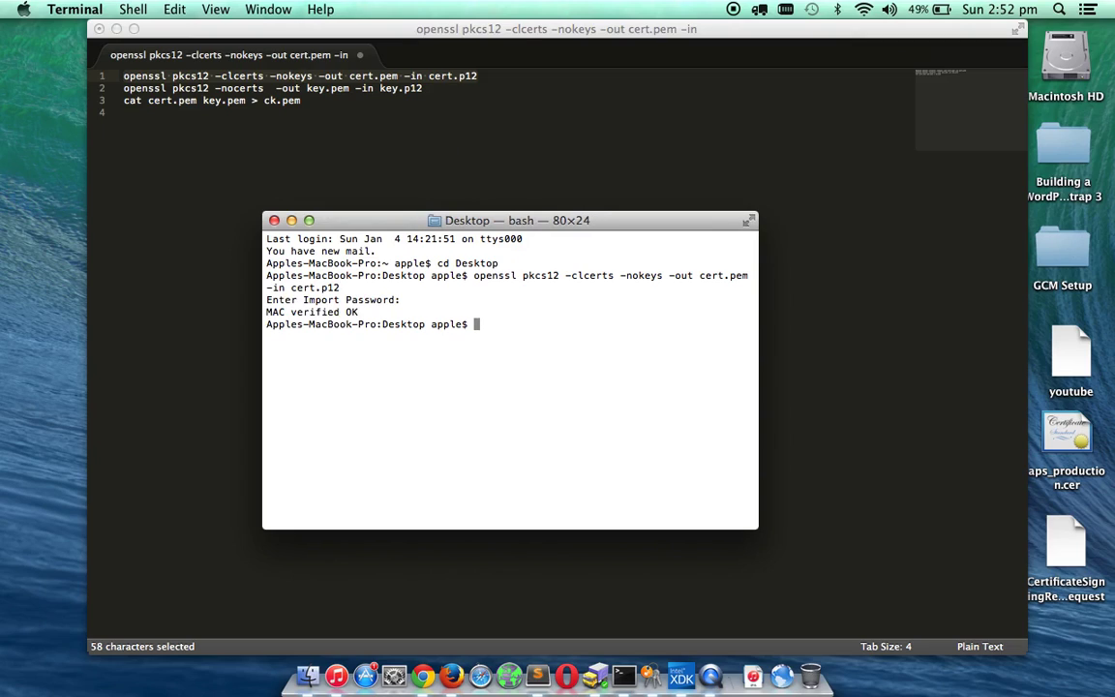
Check cert.pem on the desktop and copy the second openssl command for the private key.
drag(889, 39, 752, 35)
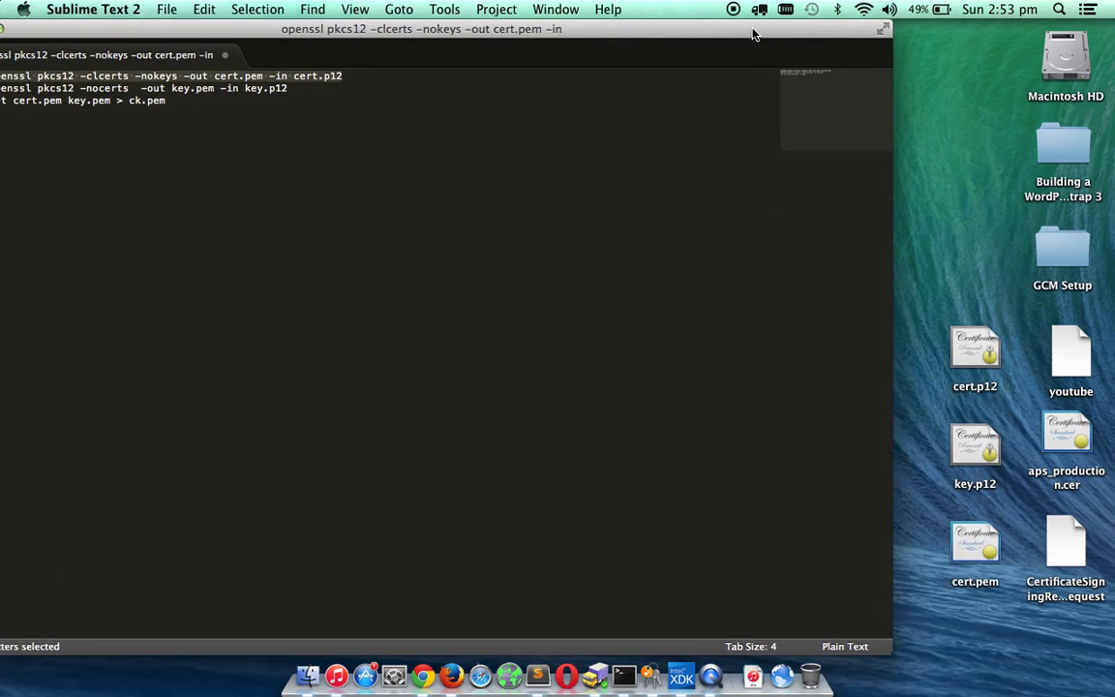
click(980, 549)
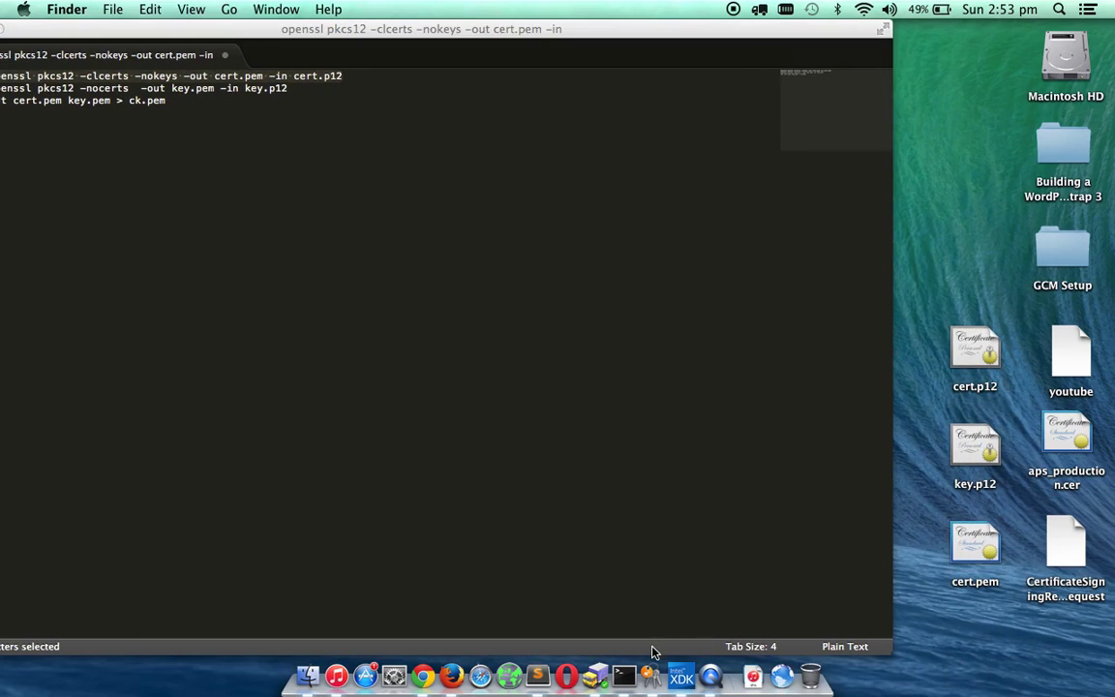
click(623, 675)
click(44, 78)
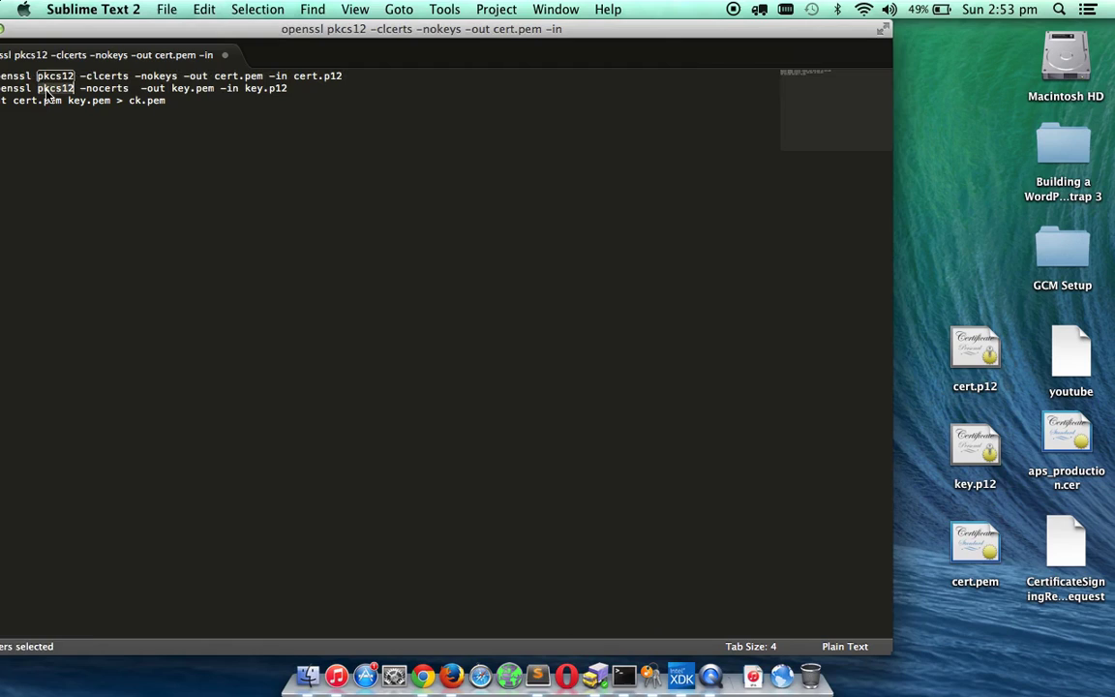
triple_click(45, 88)
key(super+c)
Run it in Terminal to create key.pem, entering the import password and a PEM pass phrase twice.
click(623, 675)
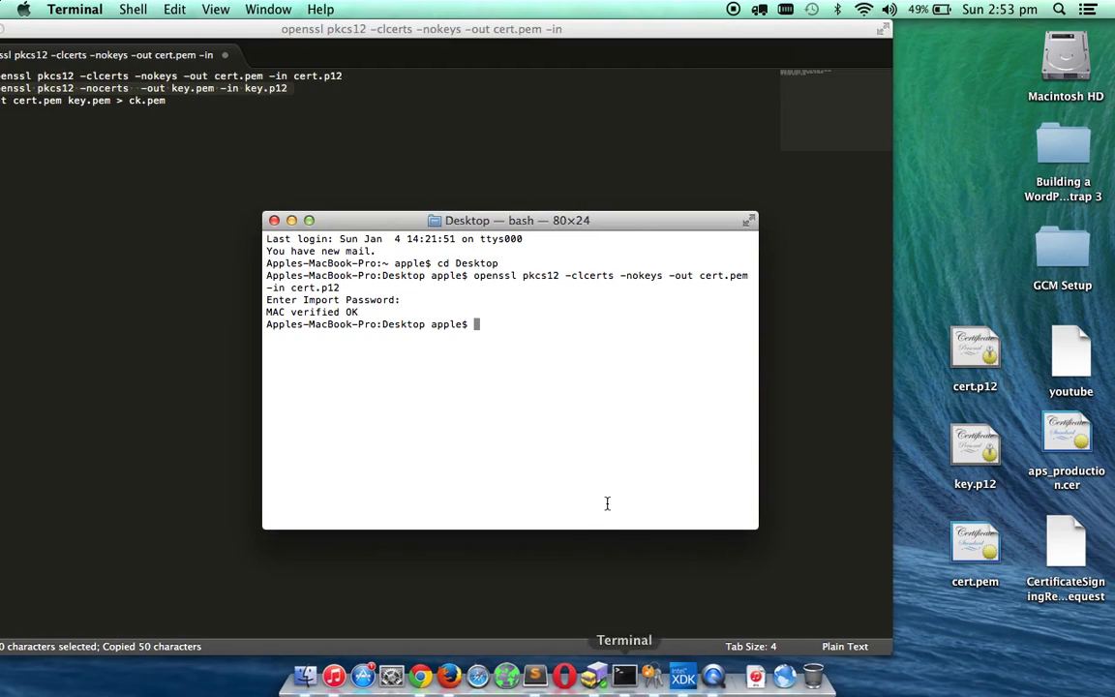
key(super+v)
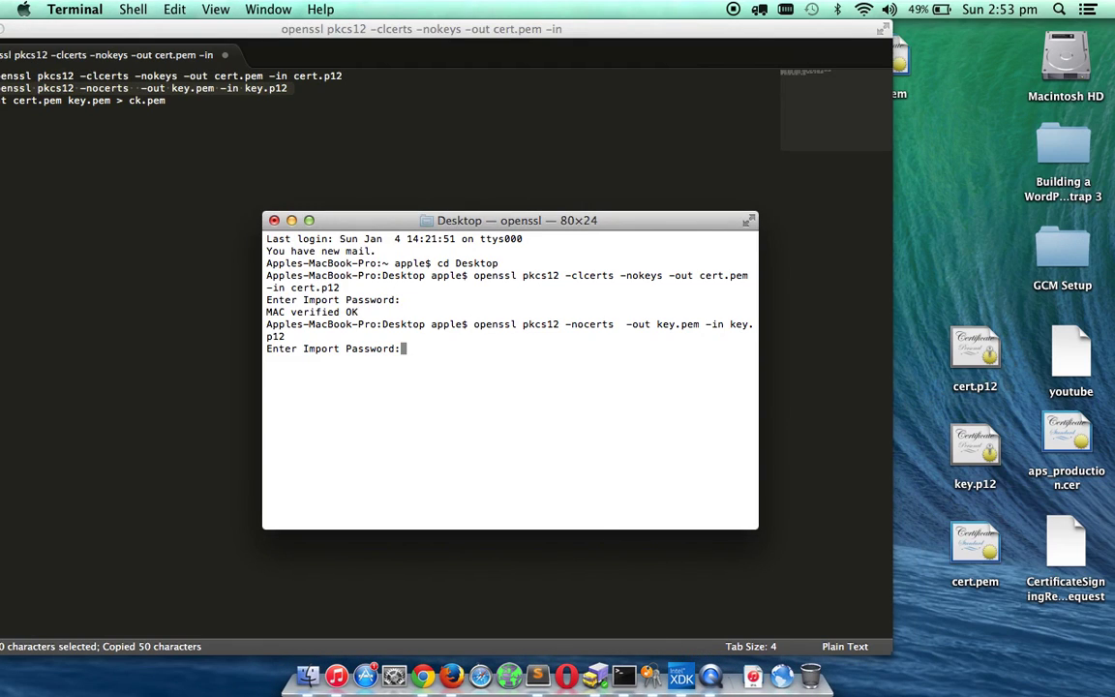
key(Return)
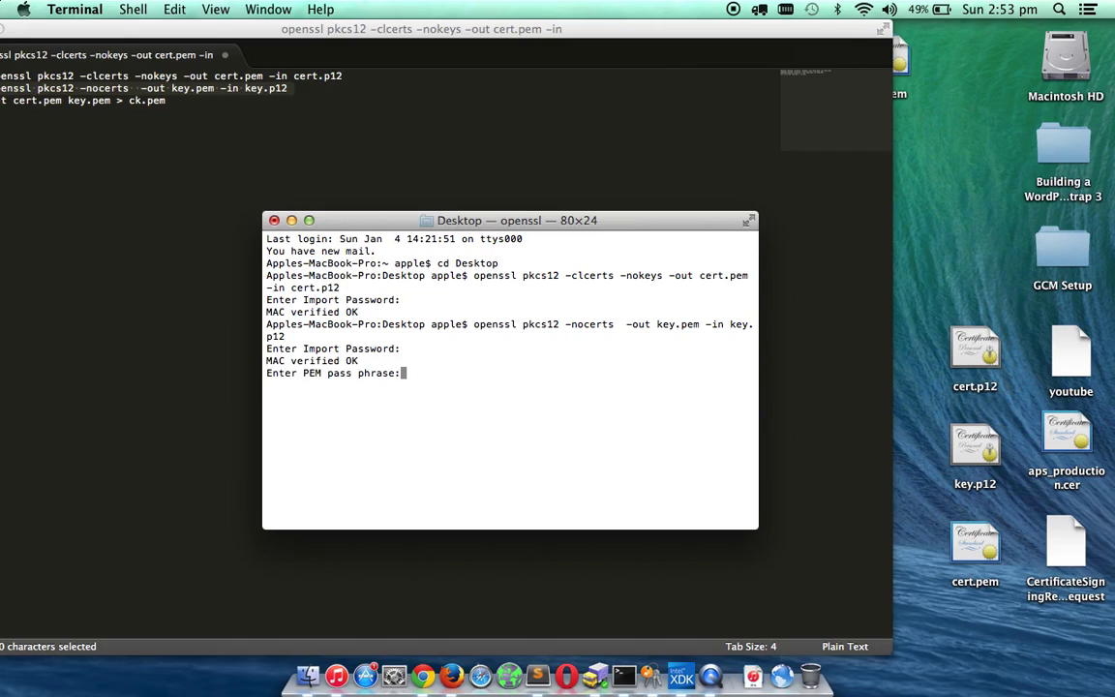
key(Return)
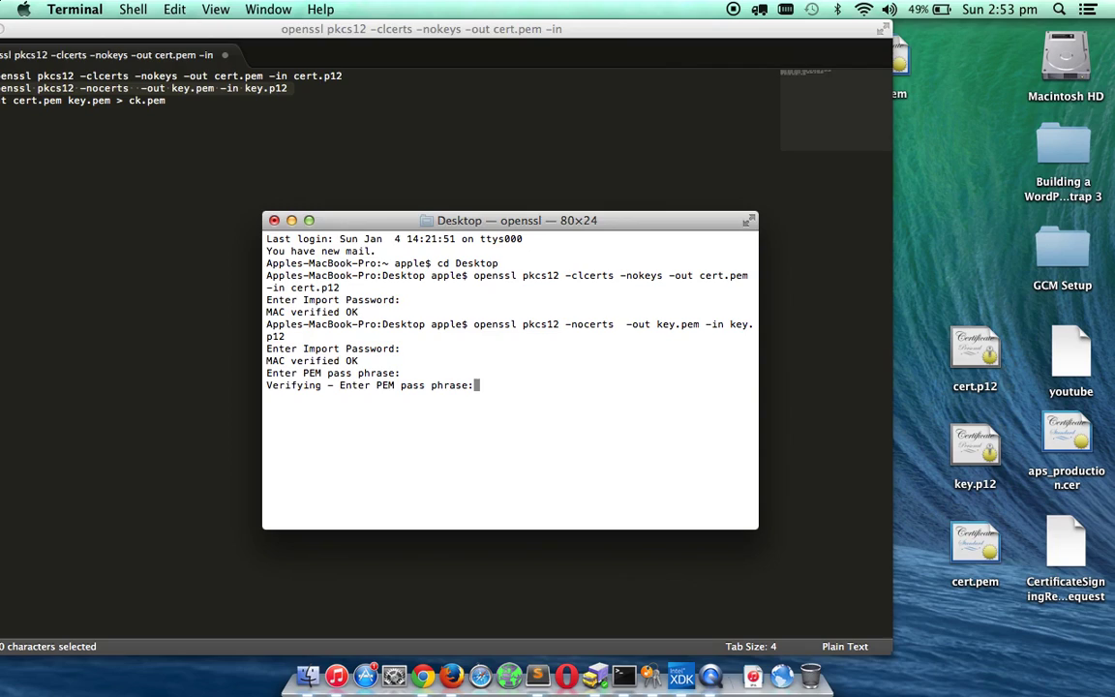
key(Return)
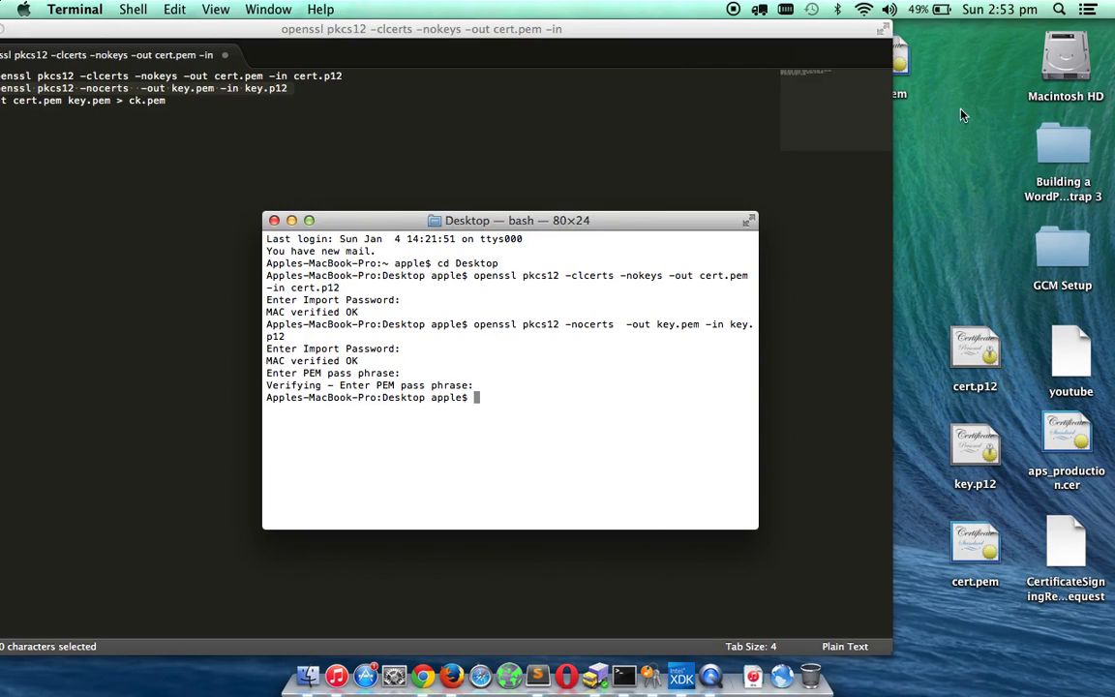
Copy the cat command and run it in Terminal to merge cert.pem and key.pem into ck.pem.
drag(900, 58, 972, 242)
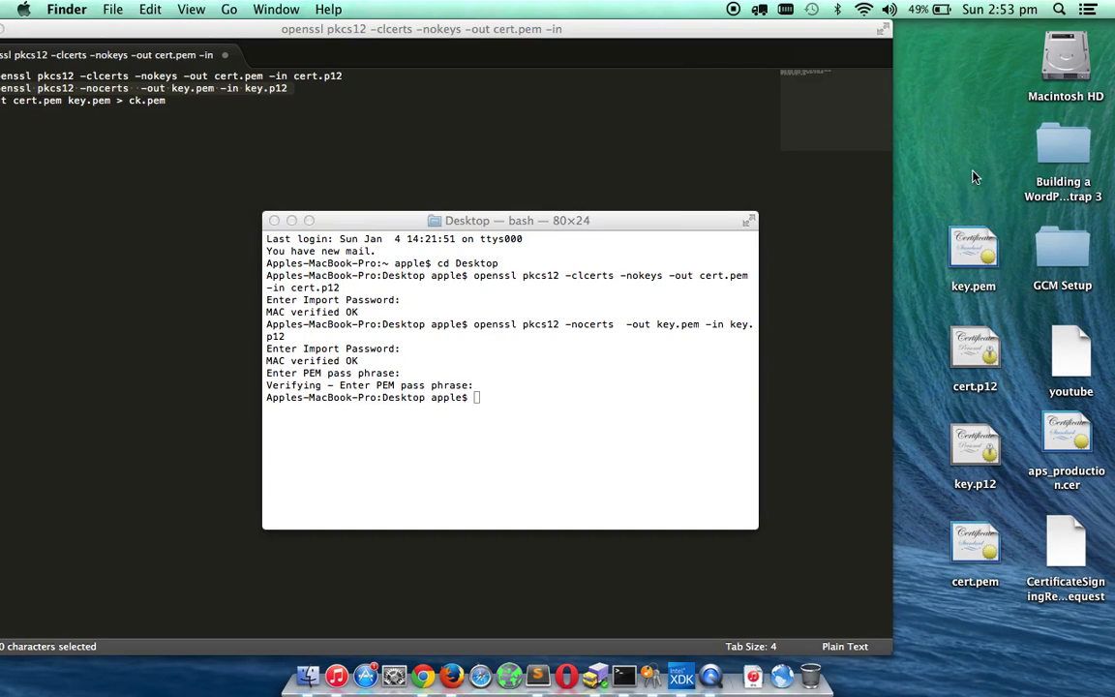
triple_click(149, 101)
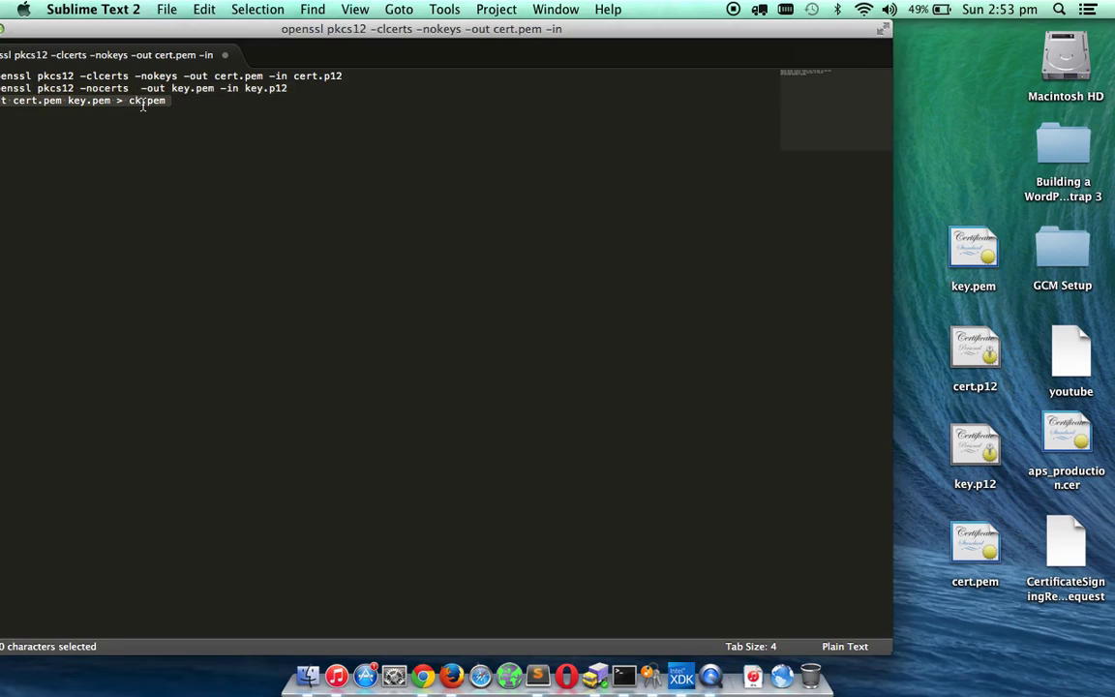
key(super+c)
click(623, 675)
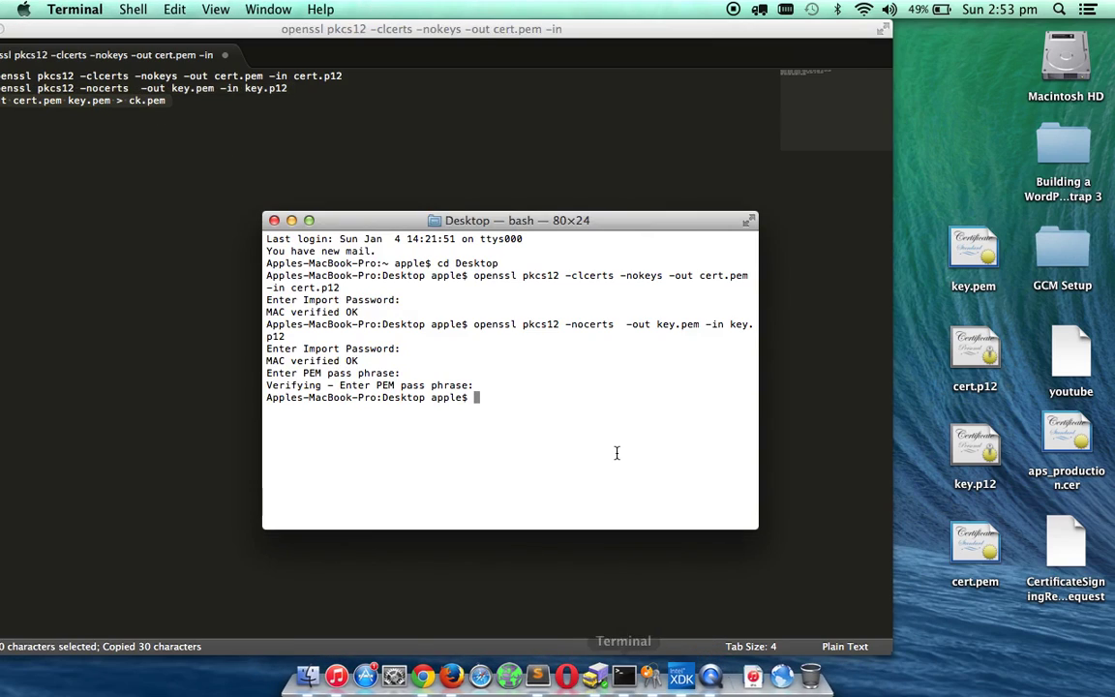
key(super+v)
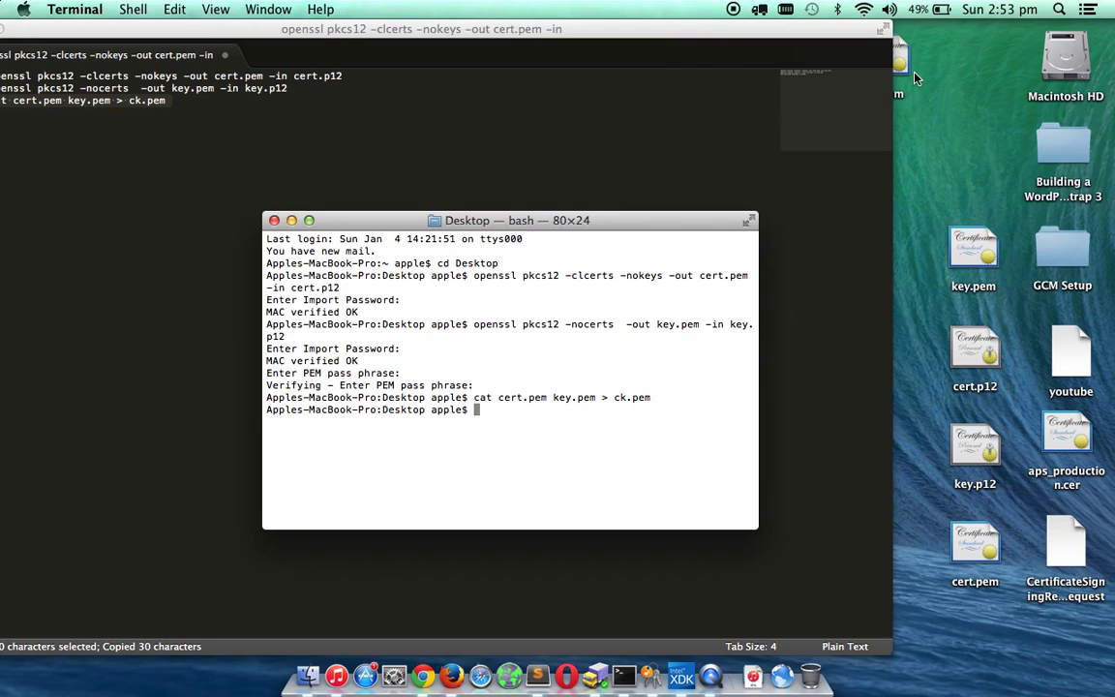
Move the five intermediate certificate and key files to the Trash, keeping ck.pem.
drag(916, 78, 991, 123)
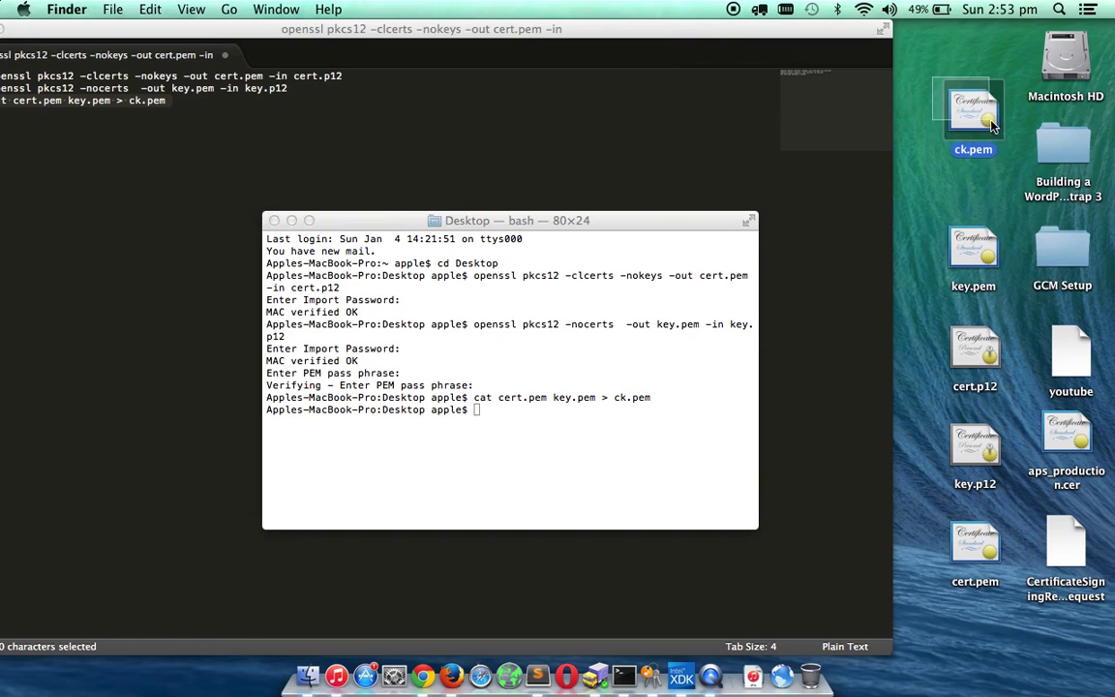
drag(922, 204, 1064, 542)
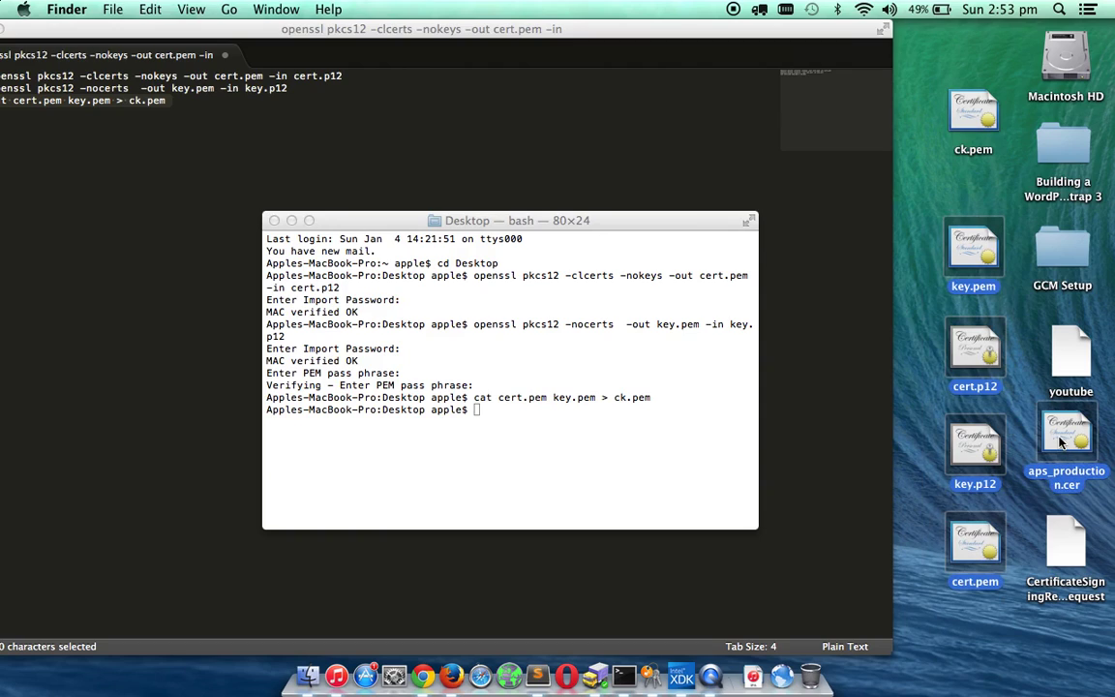
drag(1059, 440, 816, 675)
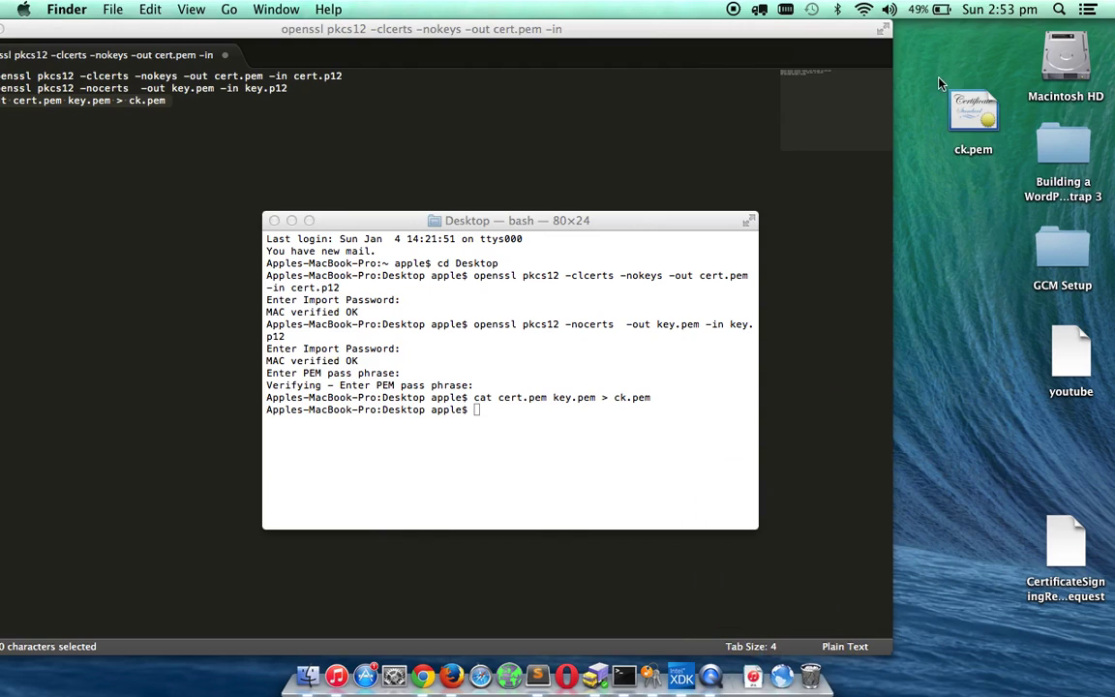
Close Terminal, minimise the Sublime Text 2 window, and select ck.pem on the desktop.
click(973, 112)
click(274, 220)
click(227, 32)
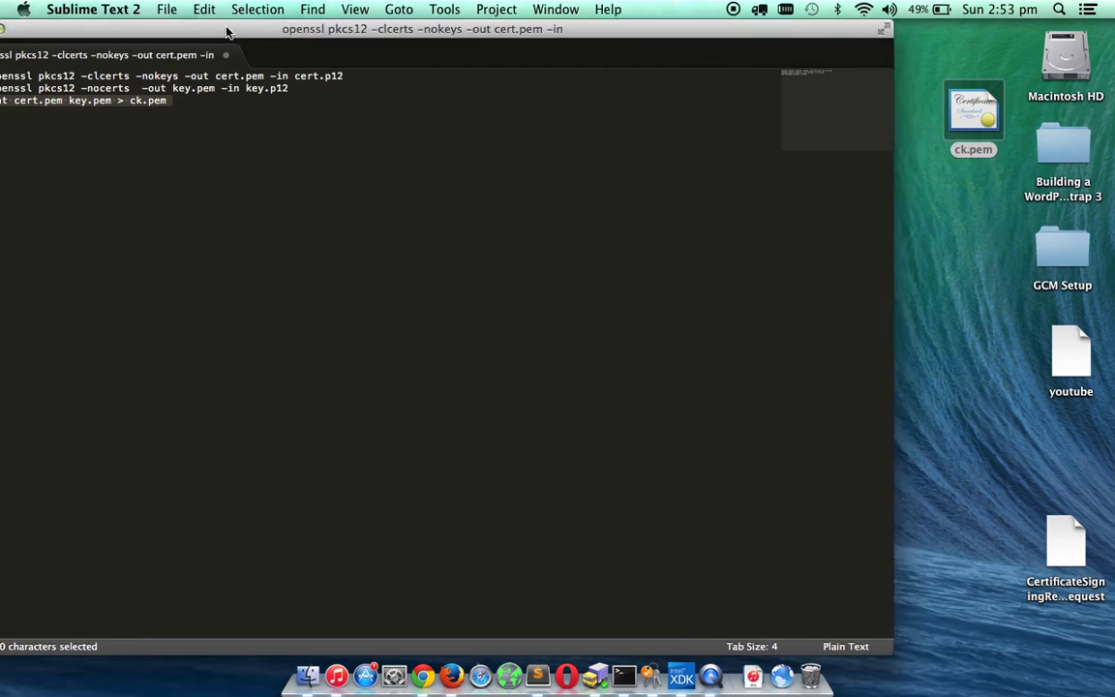
drag(228, 32, 286, 30)
click(39, 29)
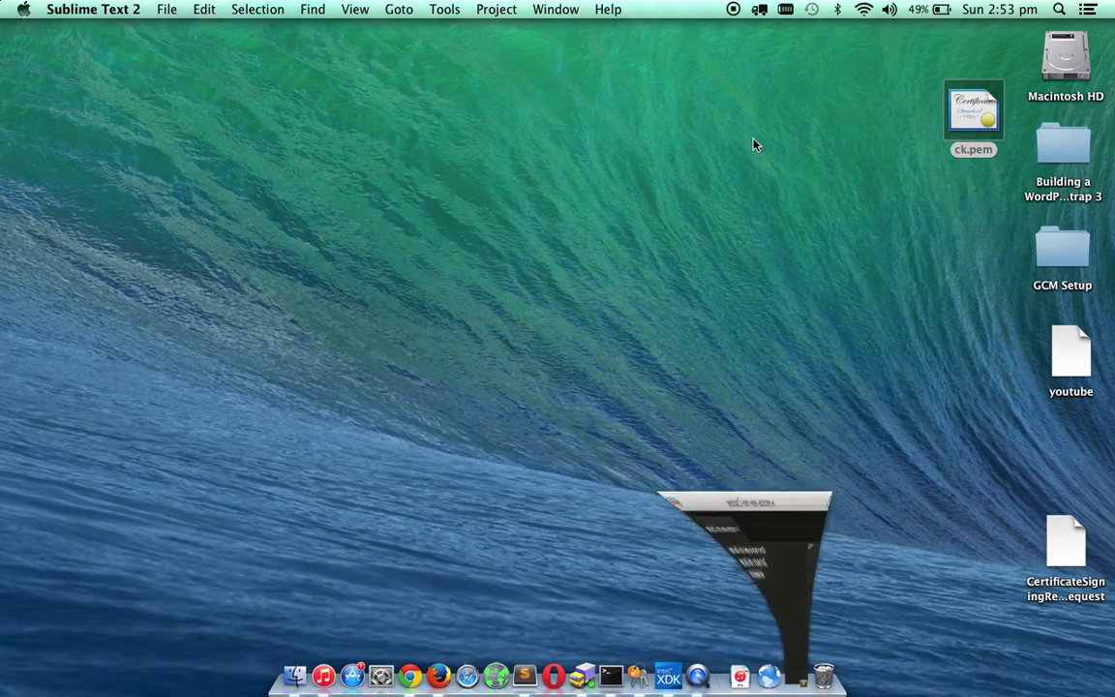
drag(919, 66, 1007, 198)
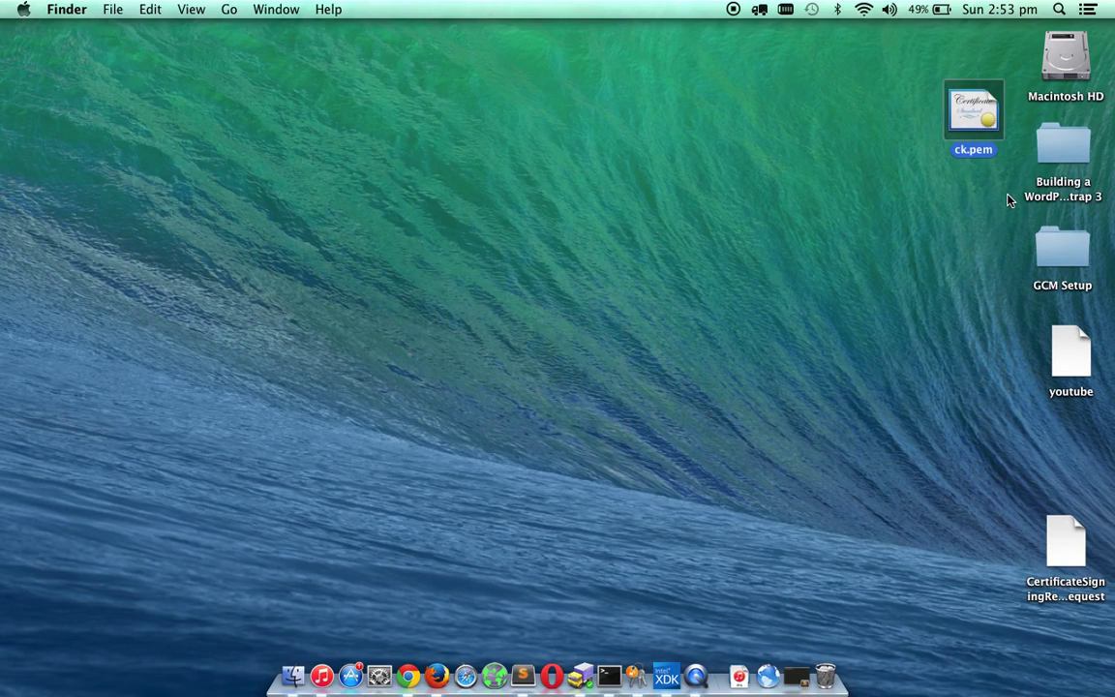